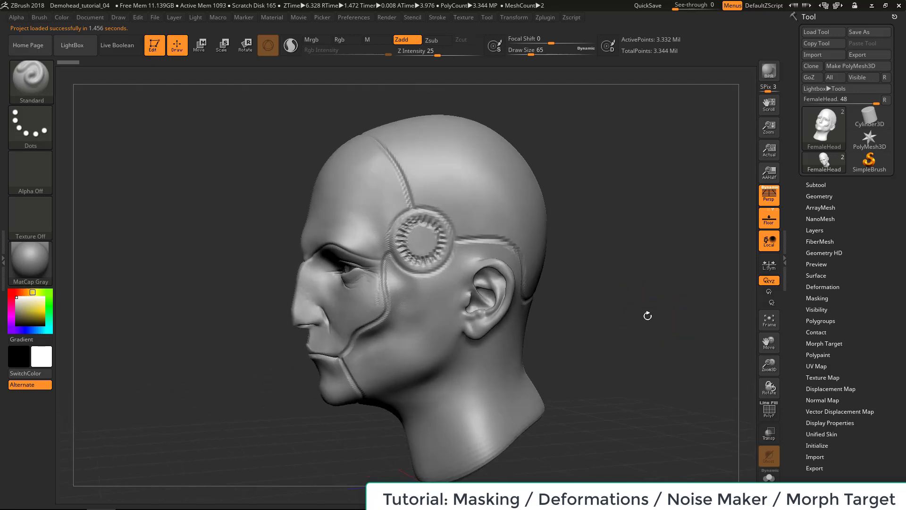
- Paint a round mask on the side of the skull above the ear with the MaskPen brush
{"action": "key", "text": "ctrl"}
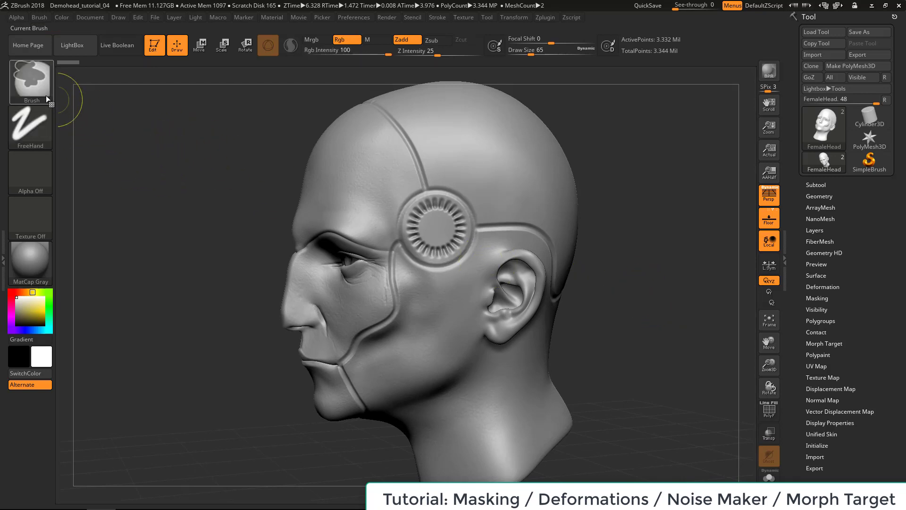
{"action": "mouse_move", "coordinate": [502, 151]}
{"action": "left_mouse_down", "text": "ctrl"}
{"action": "mouse_move", "coordinate": [481, 173]}
{"action": "mouse_move", "coordinate": [500, 188]}
{"action": "mouse_move", "coordinate": [472, 198]}
{"action": "mouse_move", "coordinate": [501, 203]}
{"action": "left_mouse_up", "text": "ctrl"}
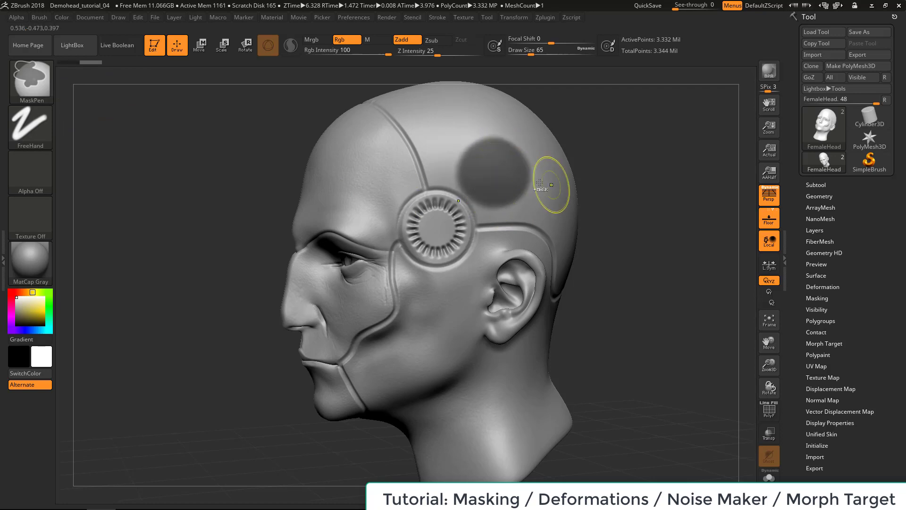
{"action": "mouse_move", "coordinate": [583, 162]}
{"action": "left_mouse_down"}
{"action": "mouse_move", "coordinate": [666, 183]}
{"action": "mouse_move", "coordinate": [601, 198]}
{"action": "mouse_move", "coordinate": [543, 160]}
{"action": "left_mouse_up"}
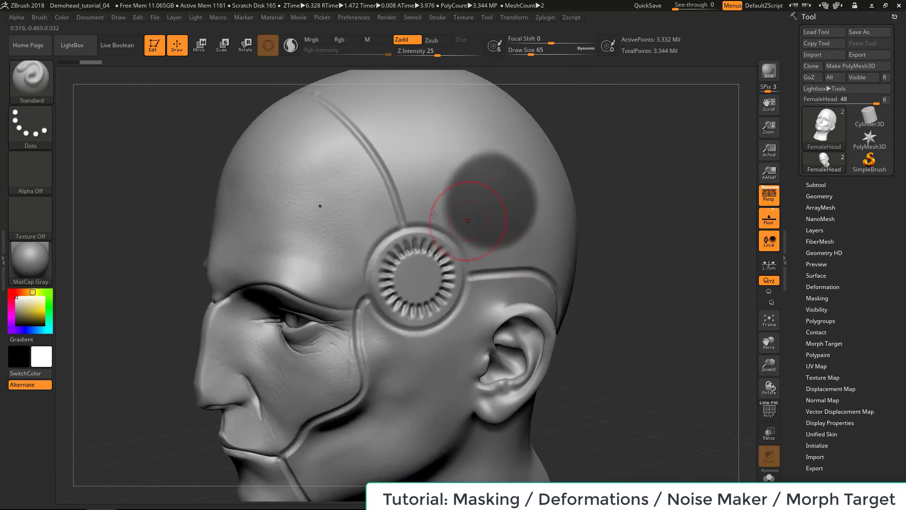
- Set the draw size to 101 and sculpt raised Standard-brush strokes around the masked patch above the ear
{"action": "key", "text": "s"}
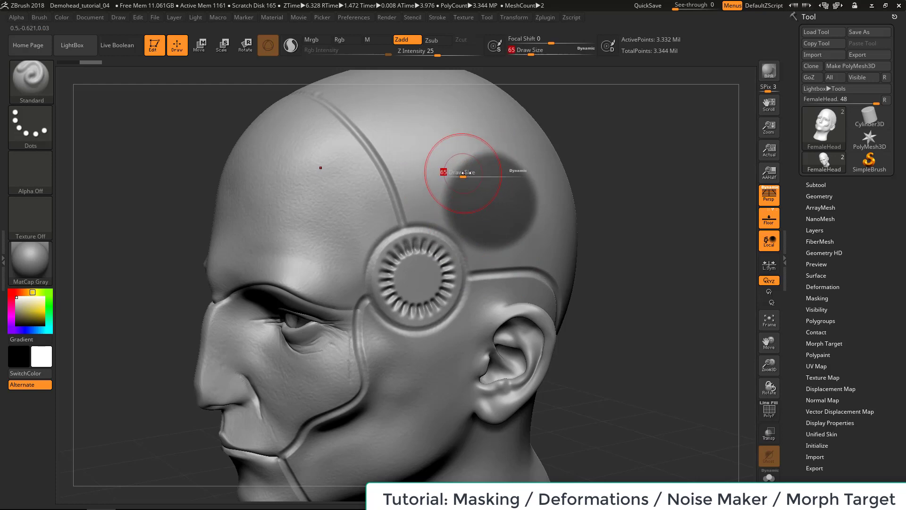
{"action": "left_click_drag", "start_coordinate": [463, 173], "coordinate": [466, 173]}
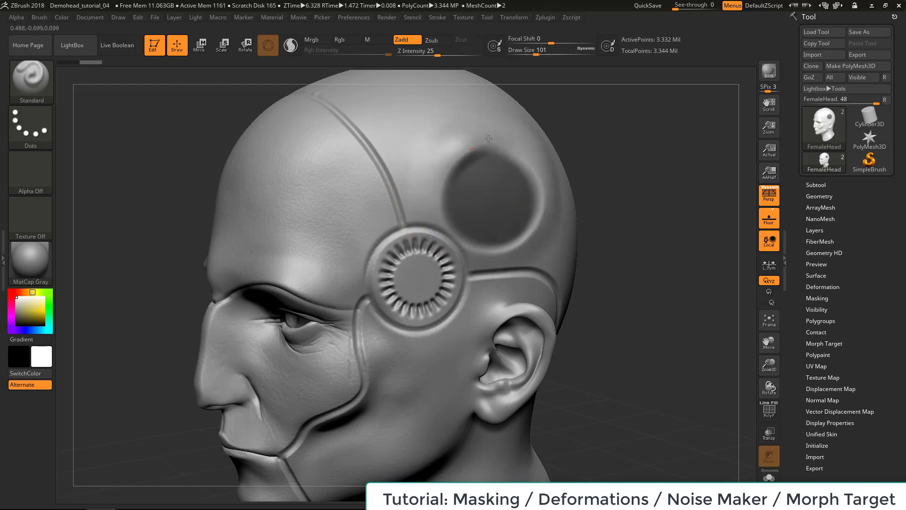
{"action": "mouse_move", "coordinate": [489, 138]}
{"action": "left_mouse_down"}
{"action": "mouse_move", "coordinate": [519, 150]}
{"action": "mouse_move", "coordinate": [425, 207]}
{"action": "mouse_move", "coordinate": [431, 250]}
{"action": "mouse_move", "coordinate": [482, 262]}
{"action": "left_mouse_up"}
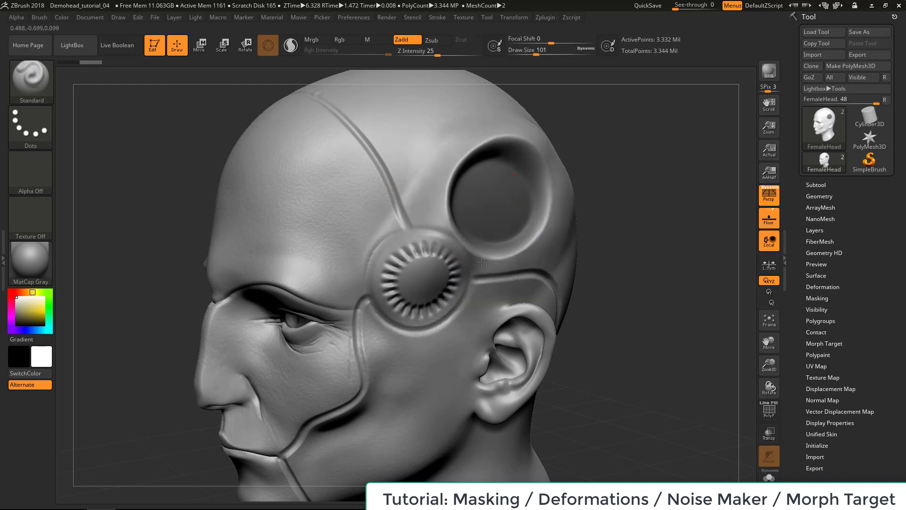
- Make MaskCircle the active masking brush
{"action": "mouse_move", "coordinate": [647, 192]}
{"action": "left_mouse_down"}
{"action": "mouse_move", "coordinate": [601, 233]}
{"action": "mouse_move", "coordinate": [613, 204]}
{"action": "mouse_move", "coordinate": [613, 227]}
{"action": "mouse_move", "coordinate": [577, 199]}
{"action": "mouse_move", "coordinate": [592, 219]}
{"action": "mouse_move", "coordinate": [627, 224]}
{"action": "mouse_move", "coordinate": [590, 238]}
{"action": "mouse_move", "coordinate": [617, 239]}
{"action": "mouse_move", "coordinate": [648, 213]}
{"action": "left_mouse_up"}
{"action": "mouse_move", "coordinate": [659, 257]}
{"action": "left_mouse_down", "text": "alt"}
{"action": "mouse_move", "coordinate": [705, 207]}
{"action": "mouse_move", "coordinate": [685, 233]}
{"action": "left_mouse_up", "text": "alt"}
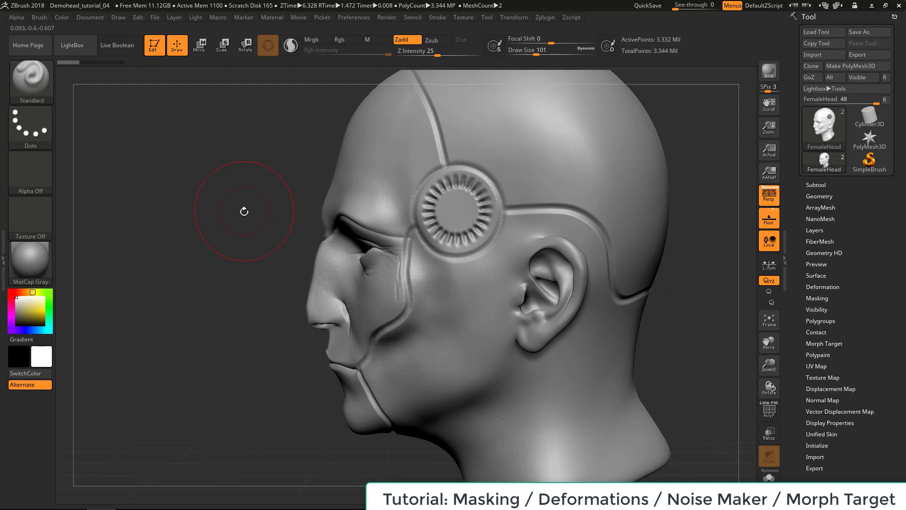
{"action": "key", "text": "b"}
{"action": "key", "text": "m"}
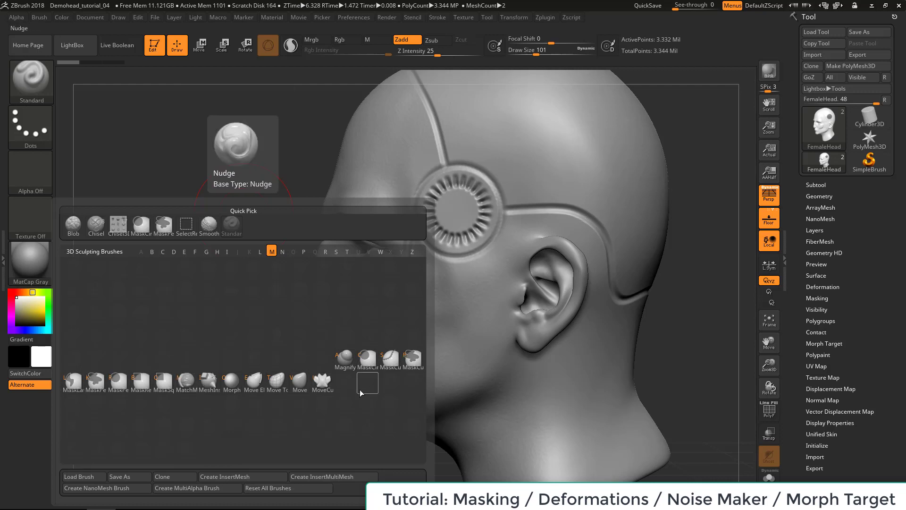
{"action": "left_click", "coordinate": [366, 367]}
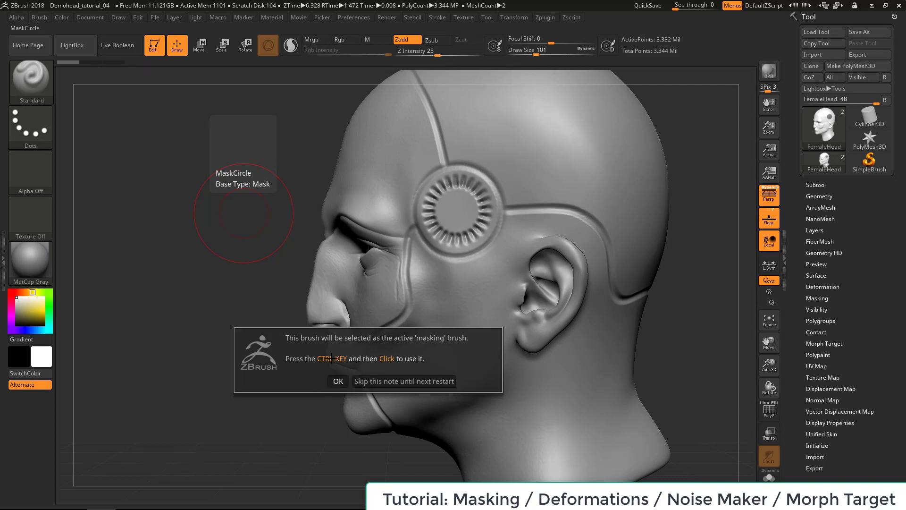
{"action": "left_click", "coordinate": [337, 381]}
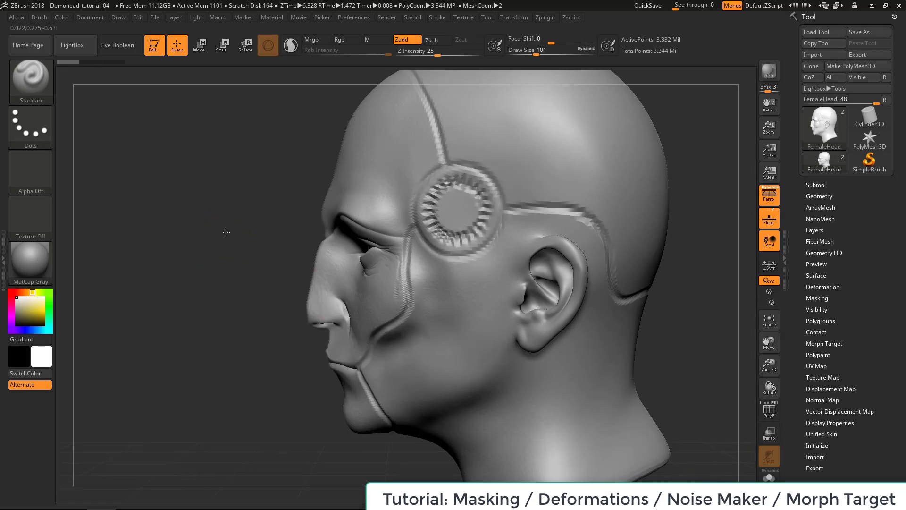
- Turn off perspective for the side view of the temple disc and set the draw size to 62
{"action": "mouse_move", "coordinate": [224, 231]}
{"action": "left_mouse_down", "text": "alt"}
{"action": "mouse_move", "coordinate": [222, 190]}
{"action": "mouse_move", "coordinate": [215, 238]}
{"action": "left_mouse_up", "text": "alt"}
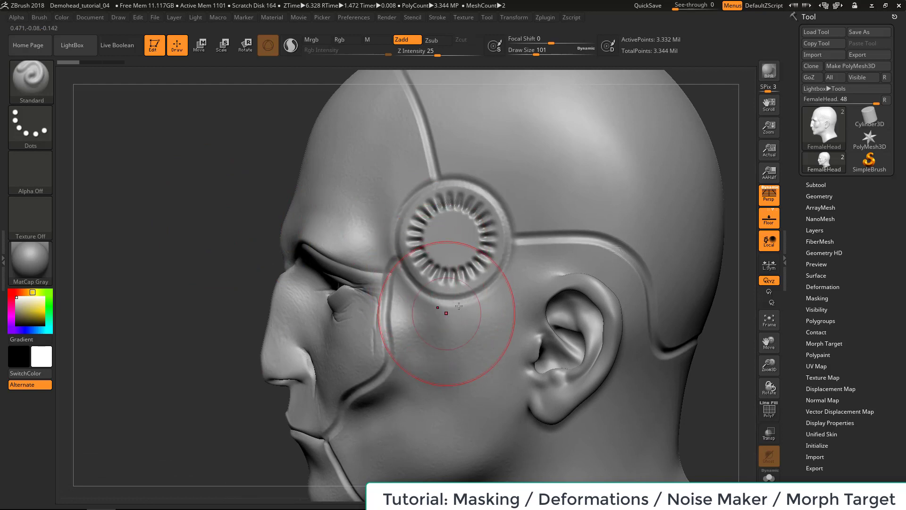
{"action": "left_click", "coordinate": [768, 201]}
{"action": "key", "text": "s"}
{"action": "left_click_drag", "start_coordinate": [718, 334], "coordinate": [711, 335]}
{"action": "mouse_move", "coordinate": [711, 323]}
{"action": "left_mouse_down", "text": "alt"}
{"action": "mouse_move", "coordinate": [715, 279]}
{"action": "mouse_move", "coordinate": [695, 284]}
{"action": "mouse_move", "coordinate": [696, 298]}
{"action": "mouse_move", "coordinate": [575, 222]}
{"action": "mouse_move", "coordinate": [617, 237]}
{"action": "mouse_move", "coordinate": [700, 304]}
{"action": "mouse_move", "coordinate": [725, 364]}
{"action": "left_mouse_up", "text": "alt"}
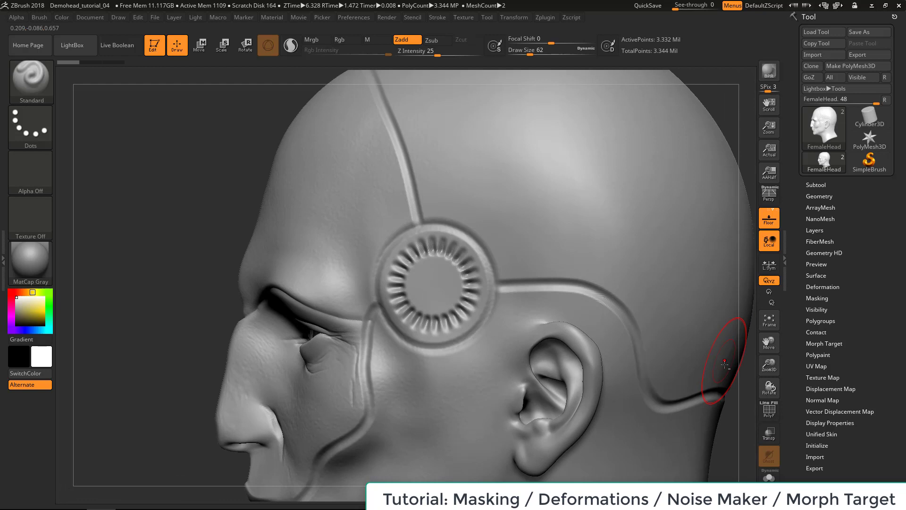
- Set the draw size to 39 and apply a circular mask over the flat centre of the temple disc
{"action": "left_click_drag", "start_coordinate": [743, 418], "coordinate": [755, 390], "text": "alt"}
{"action": "key", "text": "s"}
{"action": "left_click_drag", "start_coordinate": [449, 268], "coordinate": [439, 269]}
{"action": "key", "text": "ctrl"}
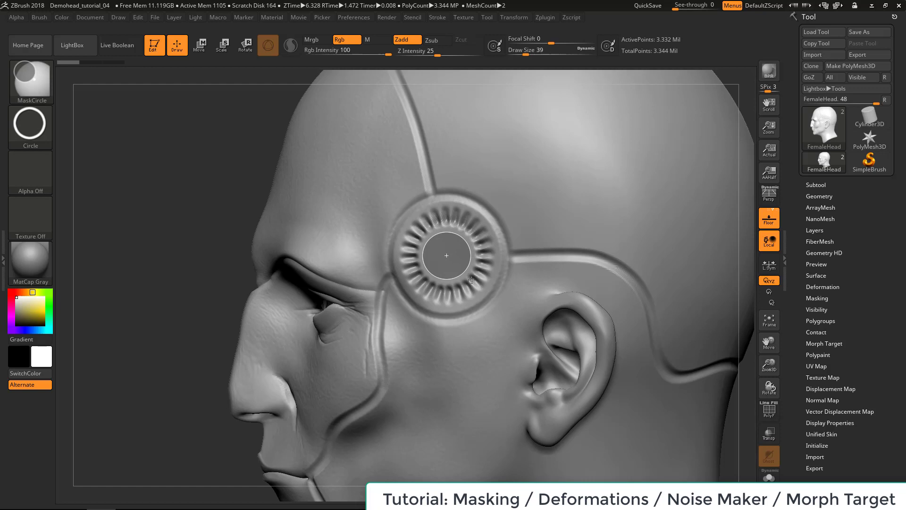
{"action": "left_click_drag", "start_coordinate": [471, 283], "coordinate": [472, 285], "text": "ctrl"}
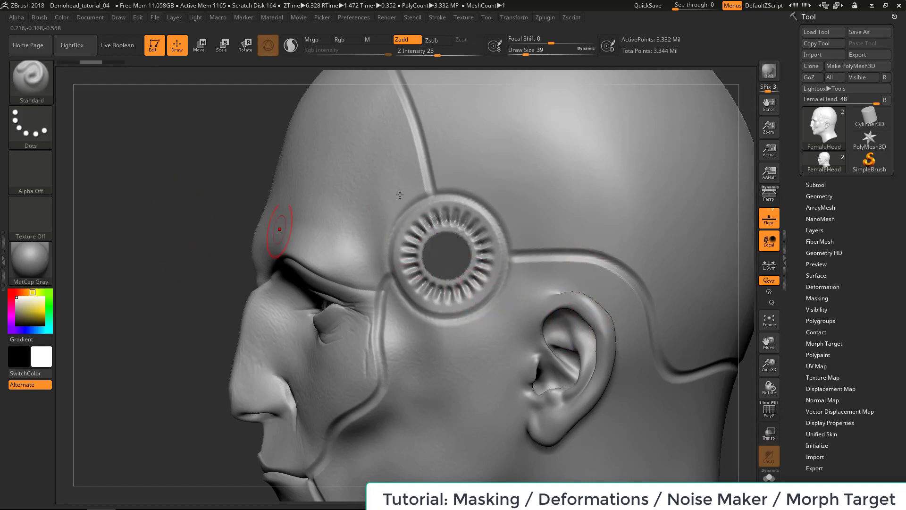
- Expand the Masking settings and hide the mask display with ViewMask
{"action": "left_click", "coordinate": [817, 195]}
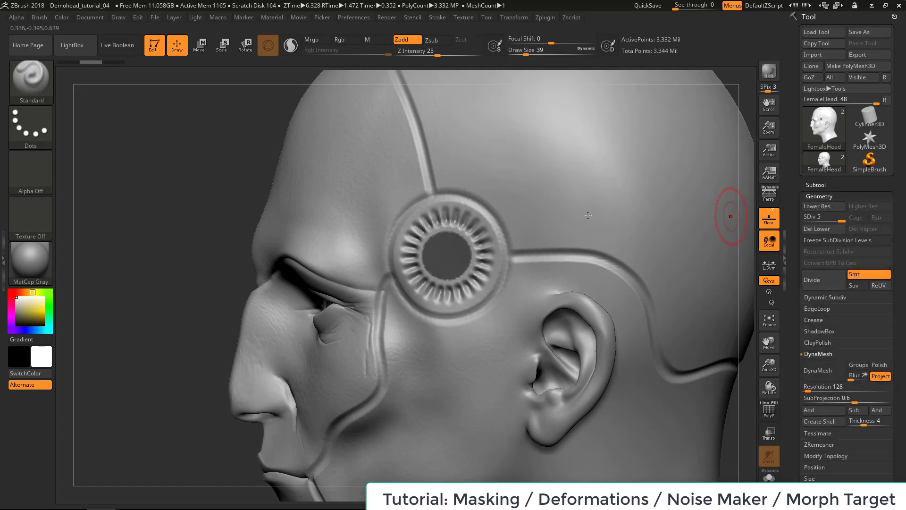
{"action": "left_click", "coordinate": [819, 195]}
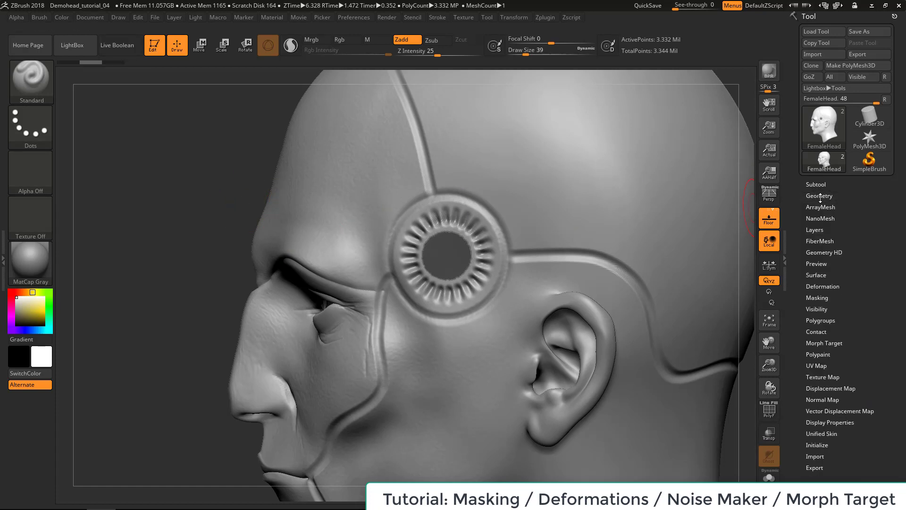
{"action": "left_click", "coordinate": [817, 297]}
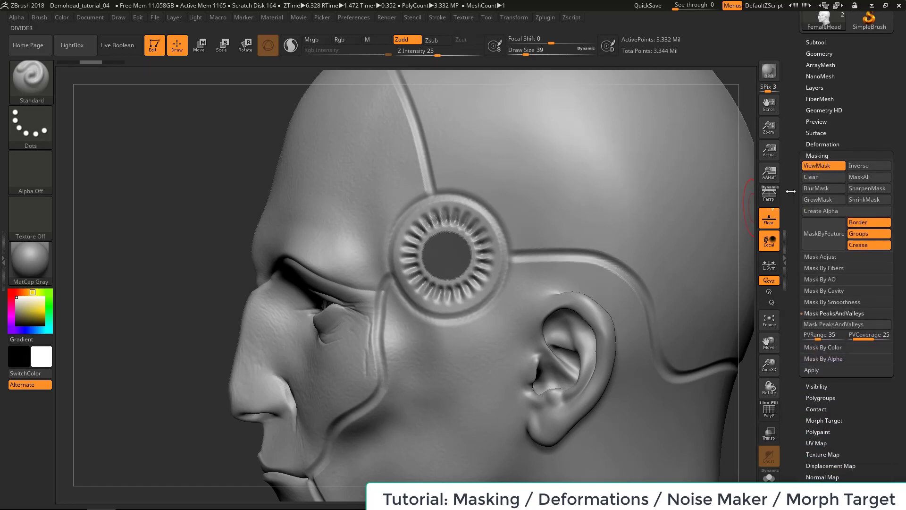
{"action": "left_click", "coordinate": [821, 168]}
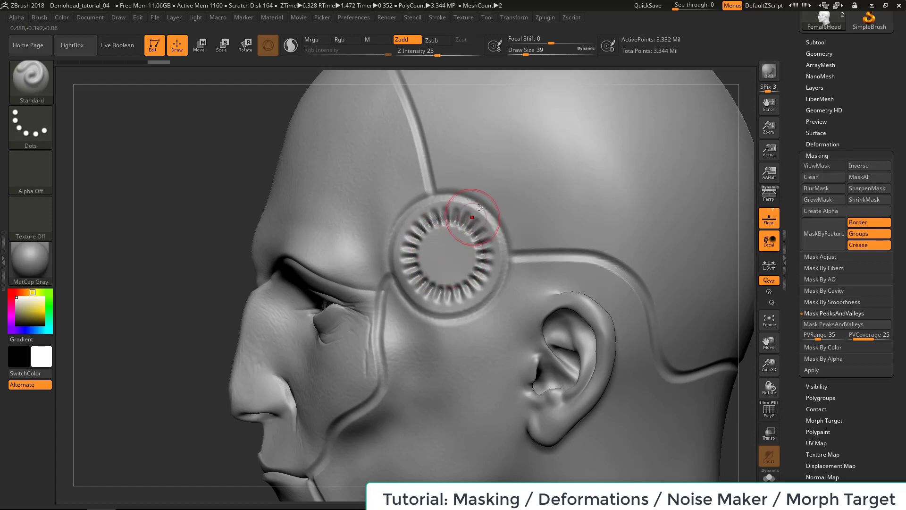
- Sculpt around the temple disc with the Standard brush while the mask is hidden, and inspect the result from an angle
{"action": "mouse_move", "coordinate": [483, 200]}
{"action": "left_mouse_down"}
{"action": "mouse_move", "coordinate": [444, 229]}
{"action": "mouse_move", "coordinate": [465, 241]}
{"action": "mouse_move", "coordinate": [435, 285]}
{"action": "left_mouse_up"}
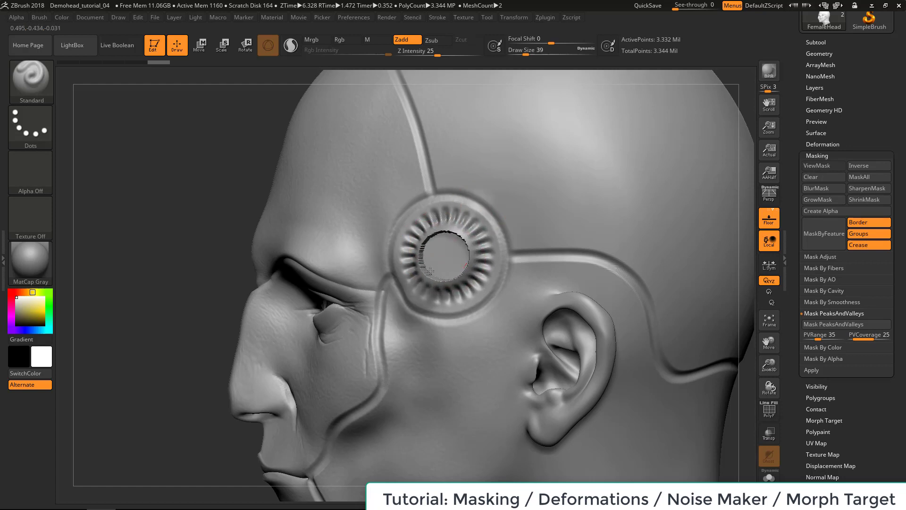
{"action": "left_click_drag", "start_coordinate": [168, 204], "coordinate": [206, 204]}
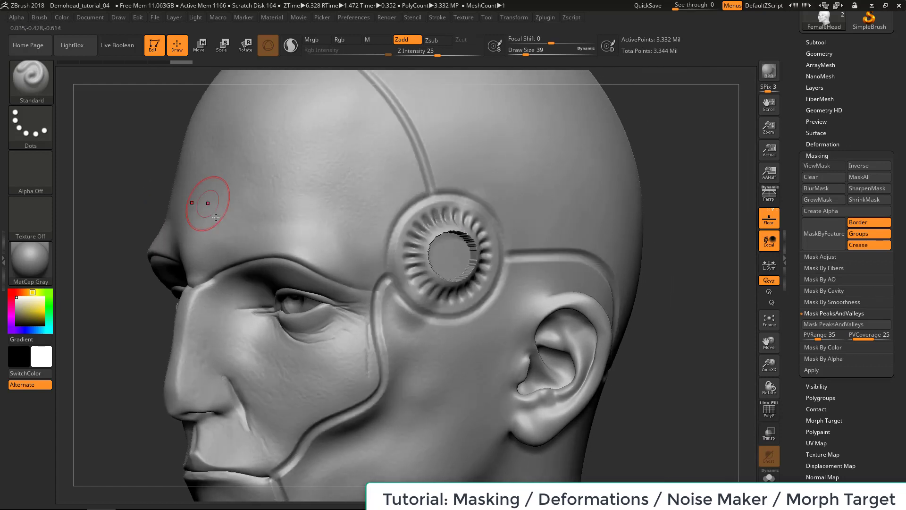
{"action": "left_click_drag", "start_coordinate": [684, 305], "coordinate": [675, 308], "text": "shift"}
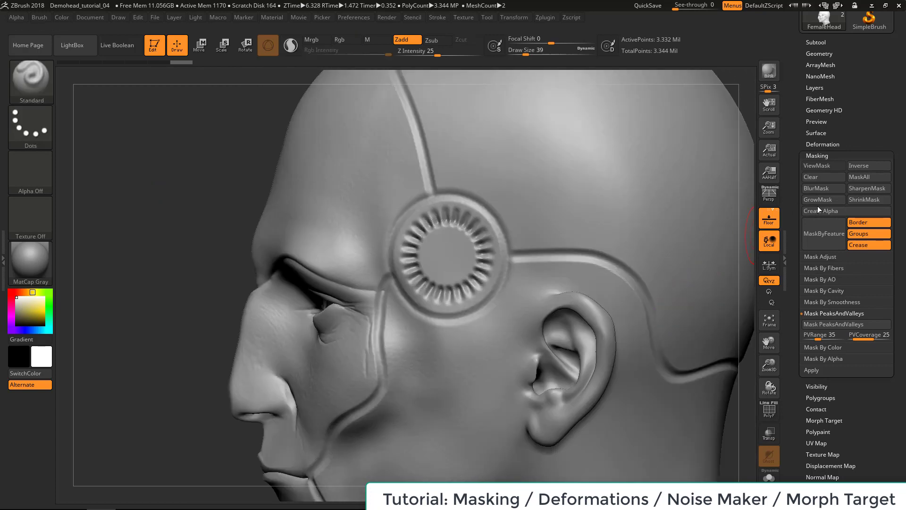
- Show the mask on the disc's centre again, then blur and re-sharpen its edge
{"action": "left_click", "coordinate": [817, 166]}
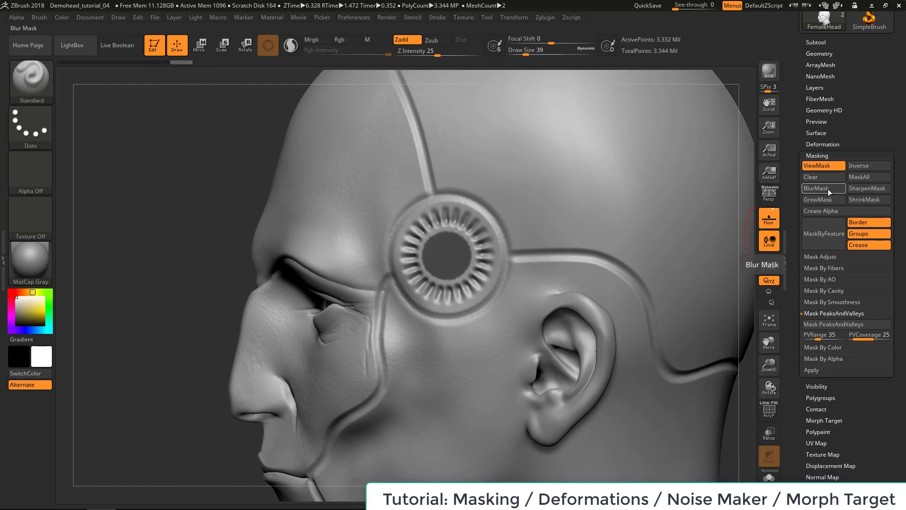
{"action": "left_click", "coordinate": [828, 191]}
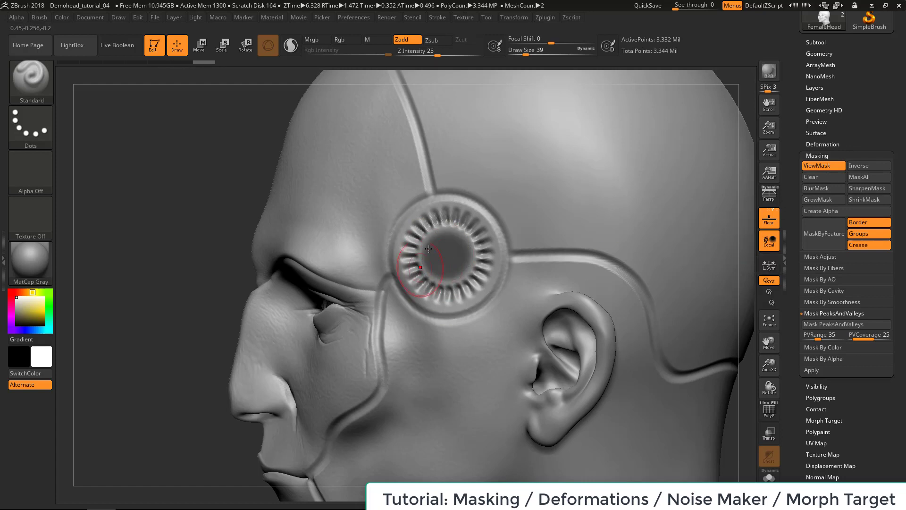
{"action": "left_click", "coordinate": [862, 188]}
{"action": "left_click", "coordinate": [863, 188]}
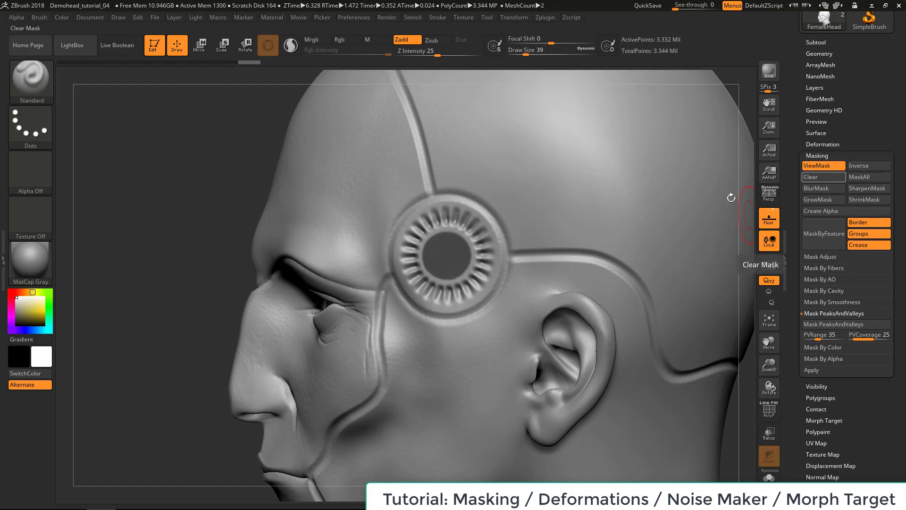
- Invert the mask repeatedly, leaving only the centre of the temple disc unmasked
{"action": "left_click", "coordinate": [200, 196], "text": "ctrl"}
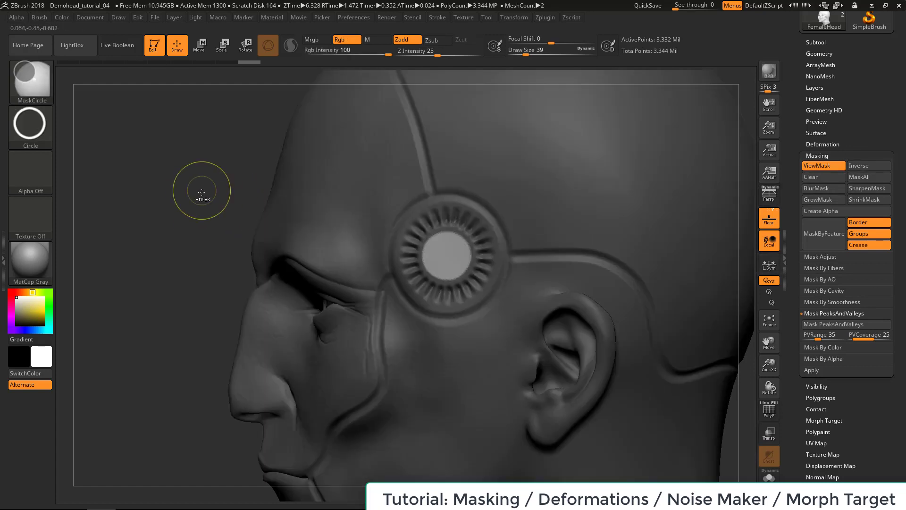
{"action": "left_click", "coordinate": [180, 203], "text": "ctrl"}
{"action": "left_click", "coordinate": [182, 205], "text": "ctrl"}
{"action": "left_click", "coordinate": [186, 210], "text": "ctrl"}
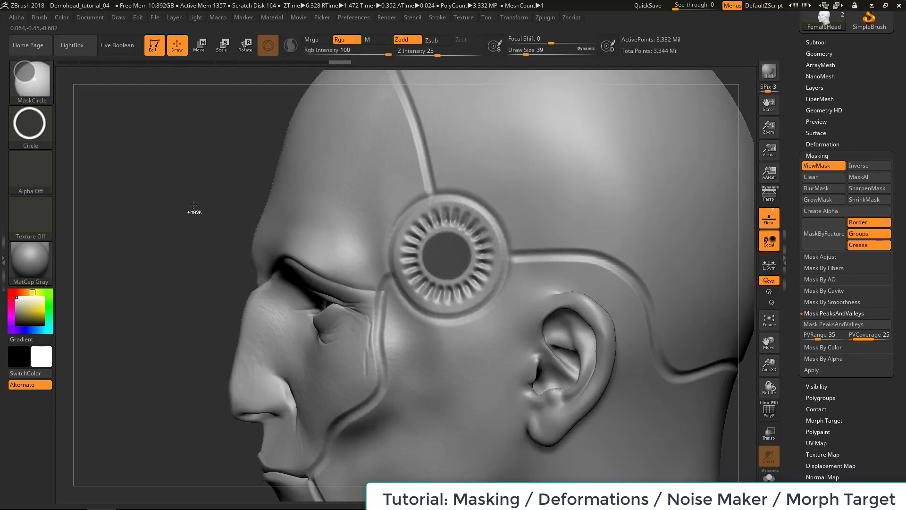
{"action": "left_click", "coordinate": [194, 207], "text": "ctrl"}
- Clear the mask from the head and undo the clearing
{"action": "key", "text": "ctrl"}
{"action": "key", "text": "ctrl"}
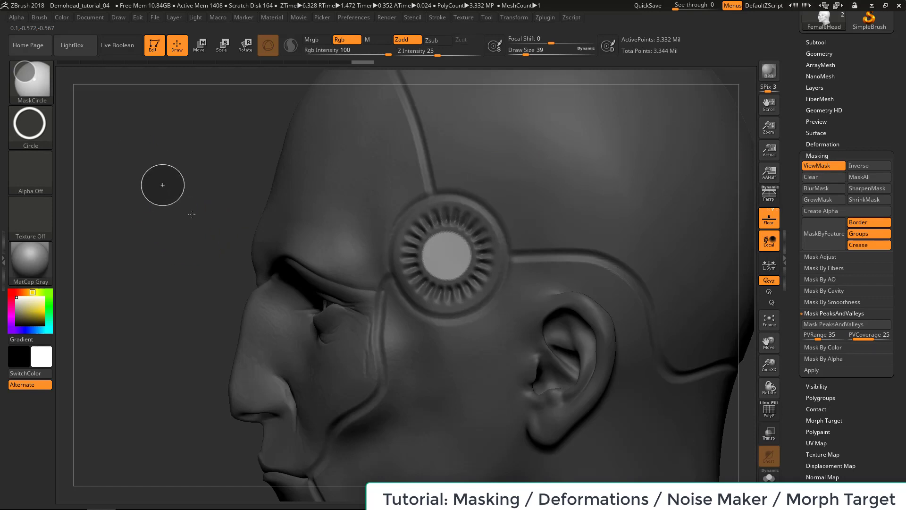
{"action": "left_click_drag", "start_coordinate": [168, 193], "coordinate": [197, 226], "text": "ctrl"}
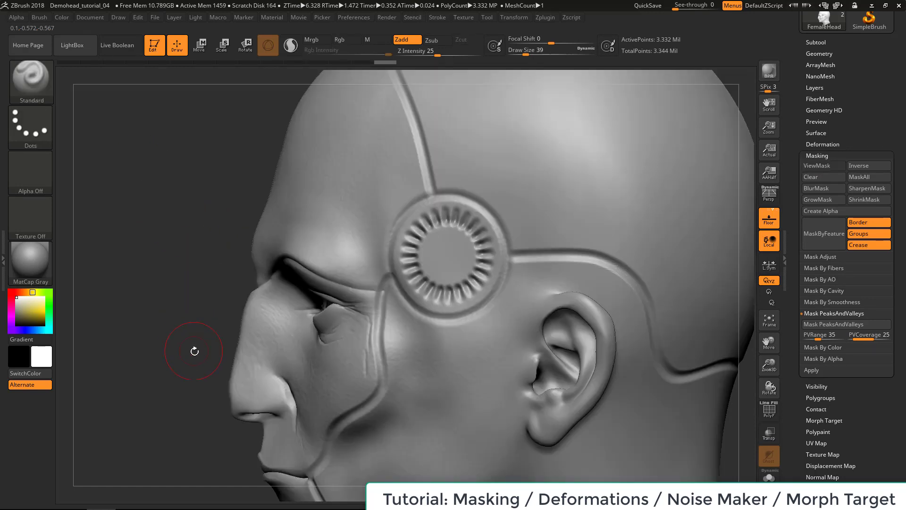
{"action": "key", "text": "ctrl+z"}
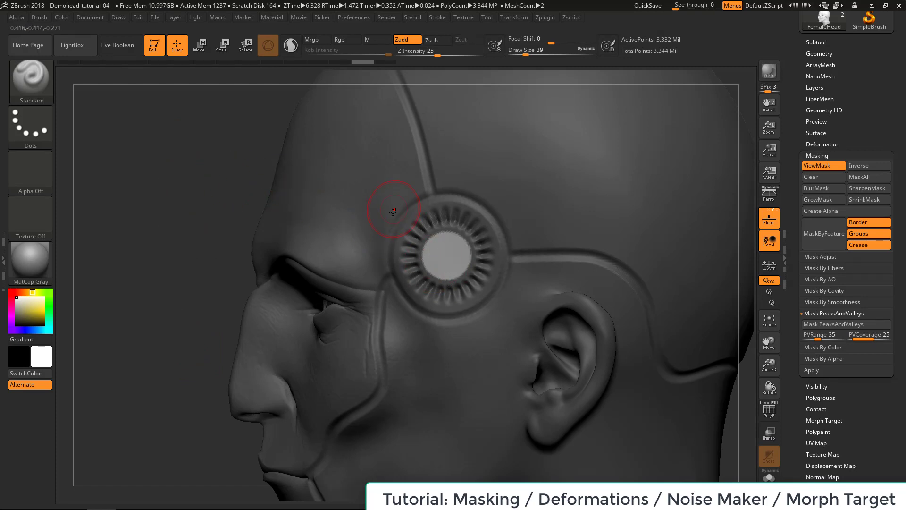
- Set the draw size to 80 and raise the unmasked centre of the temple disc with the Standard brush
{"action": "key", "text": "b"}
{"action": "key", "text": "Escape"}
{"action": "key", "text": "s"}
{"action": "mouse_move", "coordinate": [378, 251]}
{"action": "left_mouse_down"}
{"action": "mouse_move", "coordinate": [391, 253]}
{"action": "mouse_move", "coordinate": [383, 252]}
{"action": "left_mouse_up"}
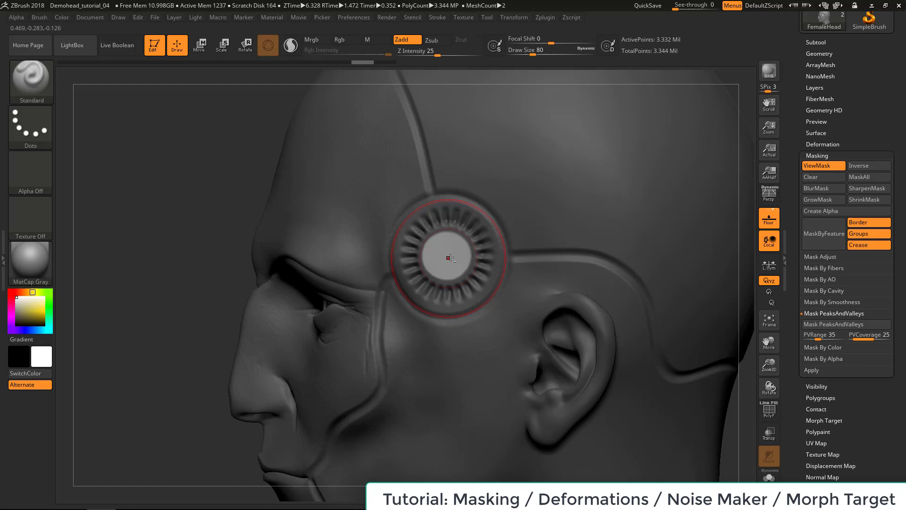
{"action": "mouse_move", "coordinate": [442, 259]}
{"action": "left_mouse_down"}
{"action": "mouse_move", "coordinate": [456, 262]}
{"action": "mouse_move", "coordinate": [417, 238]}
{"action": "left_mouse_up"}
{"action": "key", "text": "shift"}
- Turn perspective back on and hide the mask display
{"action": "left_click_drag", "start_coordinate": [213, 186], "coordinate": [215, 172], "text": "alt"}
{"action": "left_click_drag", "start_coordinate": [215, 173], "coordinate": [274, 184]}
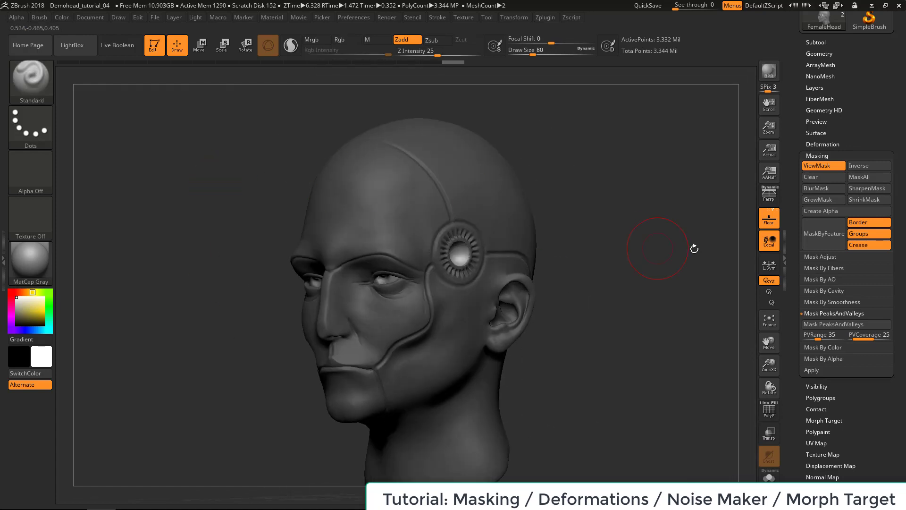
{"action": "key", "text": "p"}
{"action": "mouse_move", "coordinate": [642, 257]}
{"action": "left_mouse_down"}
{"action": "mouse_move", "coordinate": [698, 259]}
{"action": "mouse_move", "coordinate": [668, 262]}
{"action": "mouse_move", "coordinate": [663, 307]}
{"action": "mouse_move", "coordinate": [657, 265]}
{"action": "mouse_move", "coordinate": [644, 291]}
{"action": "mouse_move", "coordinate": [670, 288]}
{"action": "mouse_move", "coordinate": [689, 300]}
{"action": "mouse_move", "coordinate": [632, 298]}
{"action": "mouse_move", "coordinate": [680, 307]}
{"action": "mouse_move", "coordinate": [684, 265]}
{"action": "mouse_move", "coordinate": [639, 280]}
{"action": "left_mouse_up"}
{"action": "key", "text": "ctrl+h"}
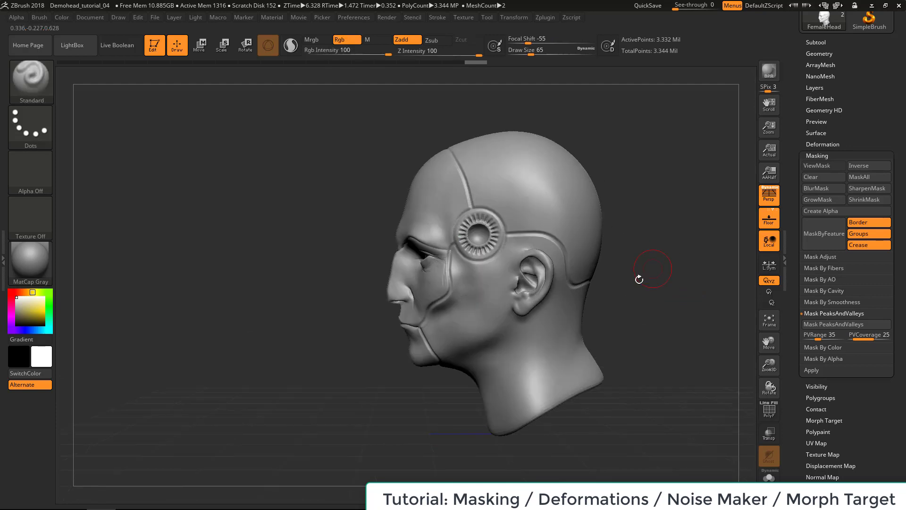
- Select a different masking brush and paint a mask with its display hidden on the skull above the ear
{"action": "mouse_move", "coordinate": [624, 226]}
{"action": "left_mouse_down"}
{"action": "mouse_move", "coordinate": [671, 251]}
{"action": "mouse_move", "coordinate": [666, 263]}
{"action": "mouse_move", "coordinate": [677, 268]}
{"action": "mouse_move", "coordinate": [650, 261]}
{"action": "mouse_move", "coordinate": [698, 299]}
{"action": "mouse_move", "coordinate": [662, 251]}
{"action": "mouse_move", "coordinate": [662, 229]}
{"action": "mouse_move", "coordinate": [652, 264]}
{"action": "mouse_move", "coordinate": [587, 263]}
{"action": "left_mouse_up"}
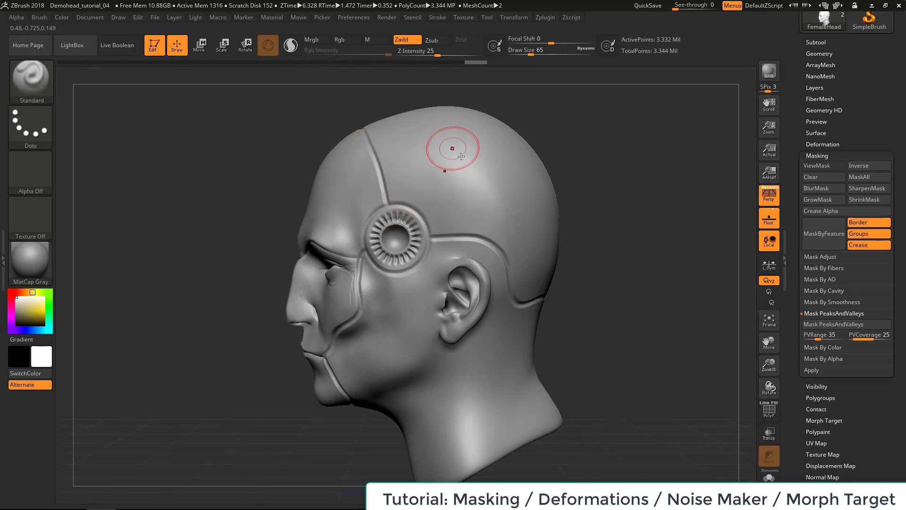
{"action": "key", "text": "b"}
{"action": "key", "text": "m"}
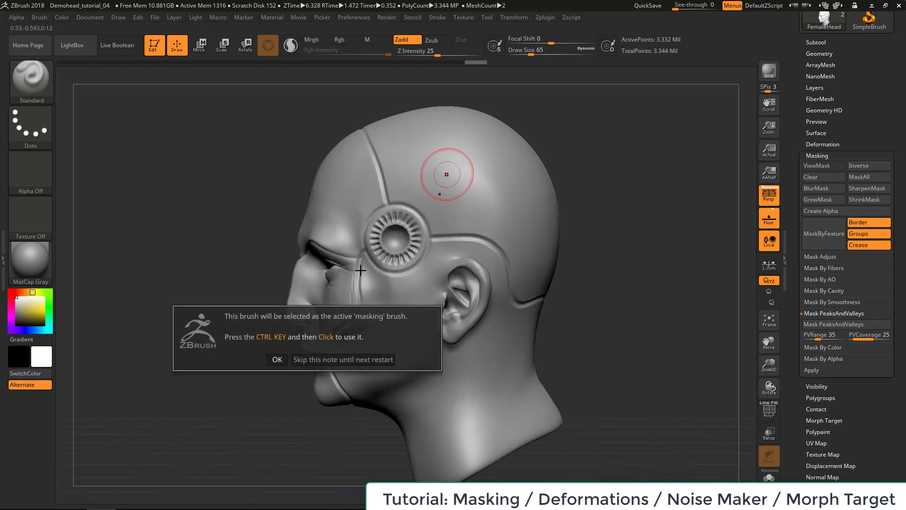
{"action": "left_click", "coordinate": [277, 359]}
{"action": "mouse_move", "coordinate": [445, 194]}
{"action": "left_mouse_down", "text": "ctrl"}
{"action": "mouse_move", "coordinate": [466, 116]}
{"action": "mouse_move", "coordinate": [407, 121]}
{"action": "mouse_move", "coordinate": [404, 139]}
{"action": "mouse_move", "coordinate": [423, 177]}
{"action": "left_mouse_up", "text": "ctrl"}
{"action": "key", "text": "ctrl+h"}
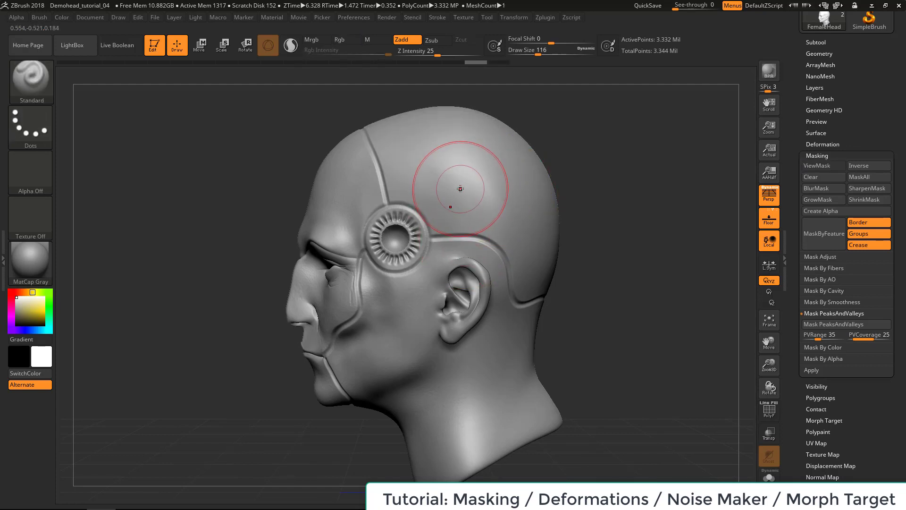
- Select the MaskLasso brush as the masking brush
{"action": "key", "text": "b"}
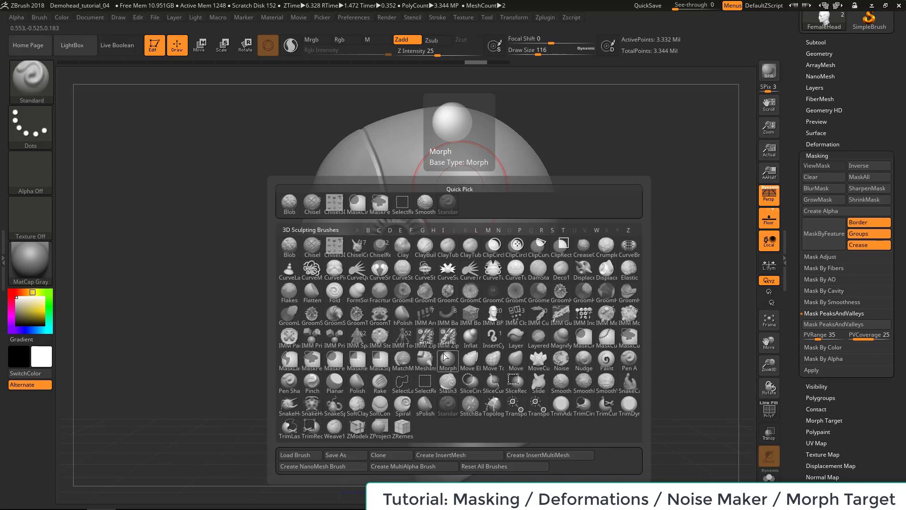
{"action": "key", "text": "m"}
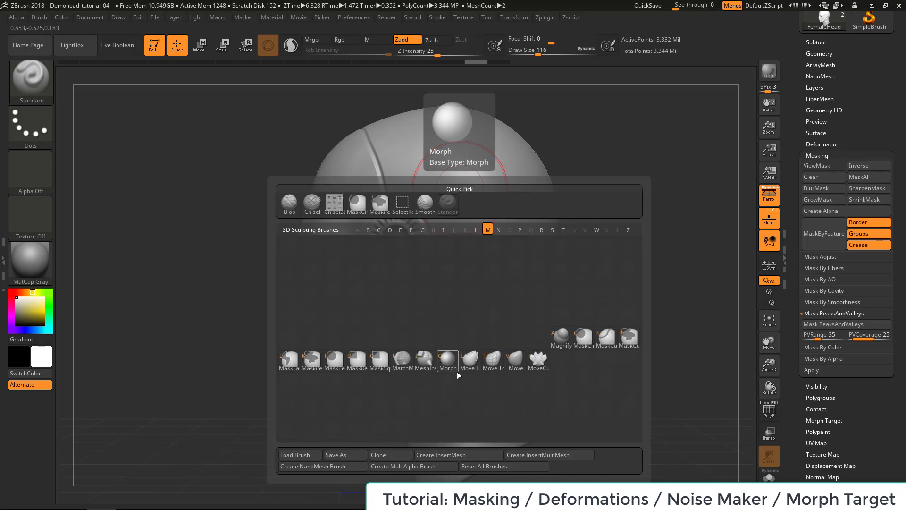
{"action": "left_click", "coordinate": [293, 368]}
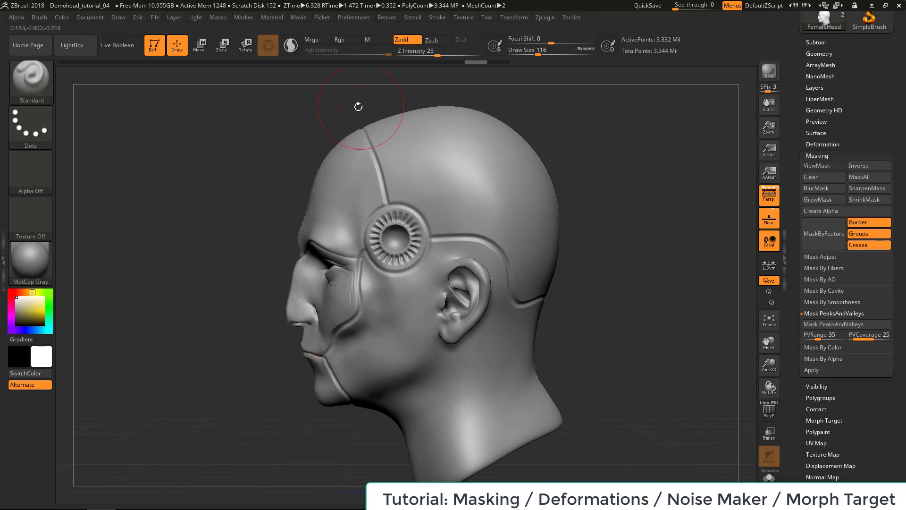
{"action": "key", "text": "ctrl"}
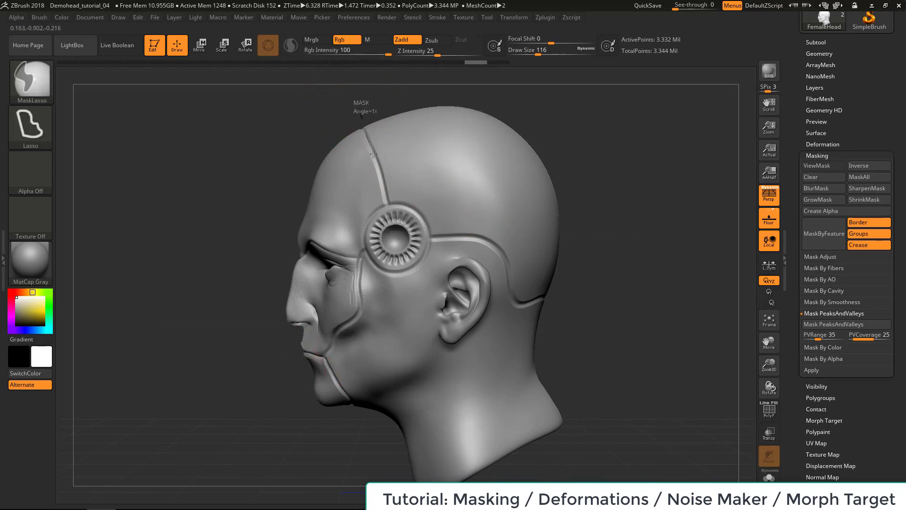
{"action": "left_click_drag", "start_coordinate": [379, 167], "coordinate": [394, 159], "text": "ctrl"}
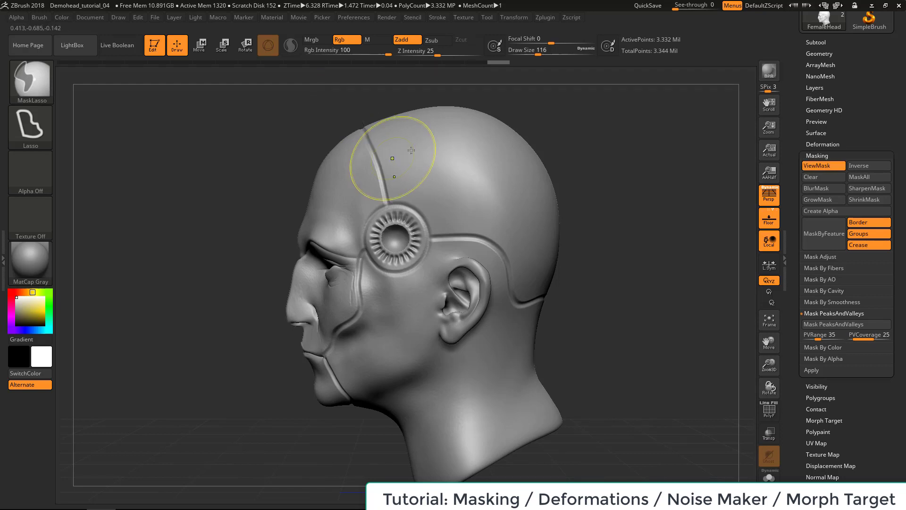
{"action": "key", "text": "ctrl+z"}
- Turn off perspective while viewing the head from the side
{"action": "left_click", "coordinate": [765, 199]}
{"action": "left_click", "coordinate": [765, 199]}
{"action": "left_click", "coordinate": [766, 206]}
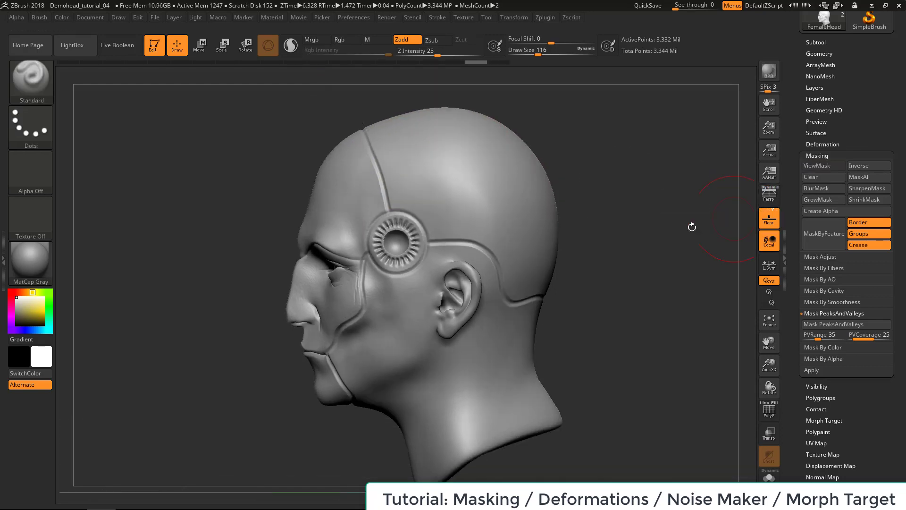
{"action": "mouse_move", "coordinate": [644, 238]}
{"action": "left_mouse_down"}
{"action": "mouse_move", "coordinate": [672, 234]}
{"action": "mouse_move", "coordinate": [645, 238]}
{"action": "left_mouse_up"}
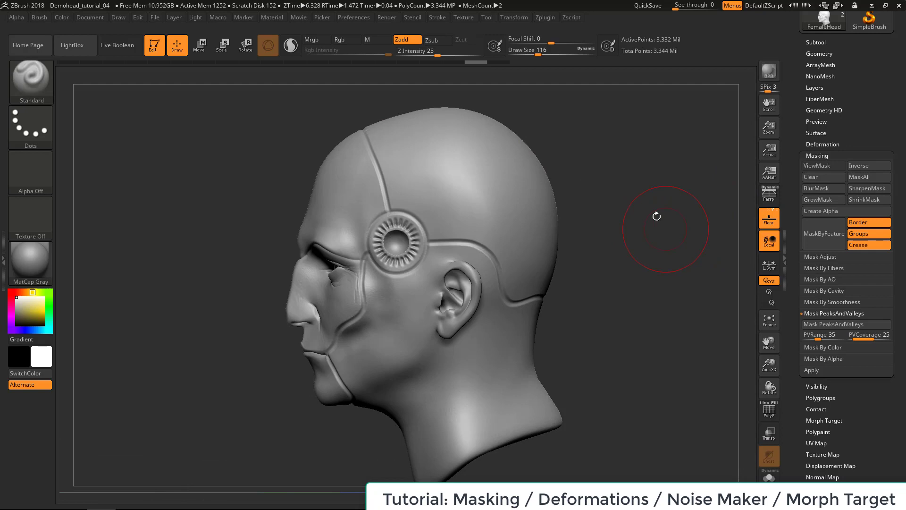
{"action": "key", "text": "ctrl"}
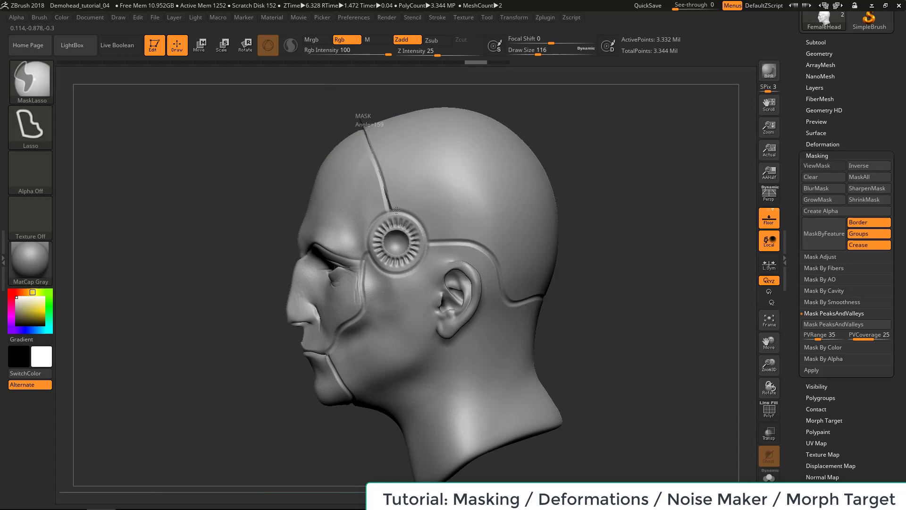
{"action": "left_click_drag", "start_coordinate": [397, 210], "coordinate": [409, 212], "text": "ctrl"}
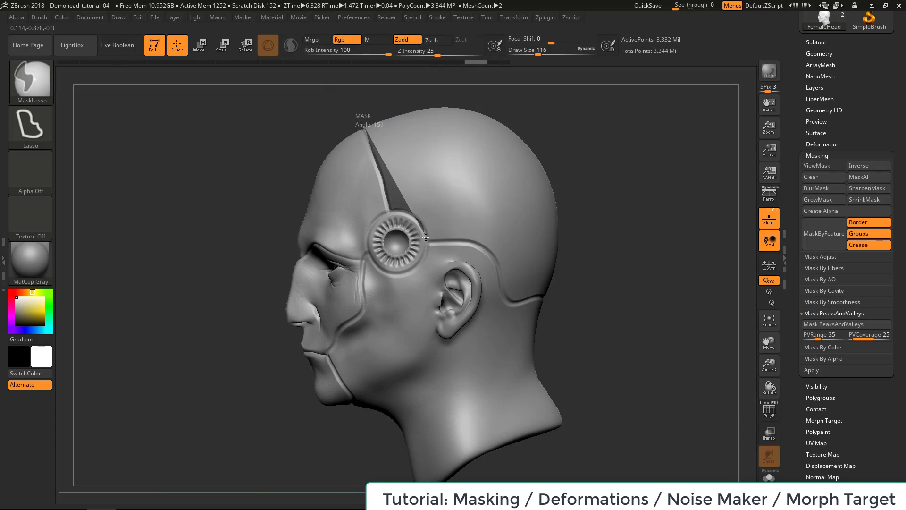
{"action": "mouse_move", "coordinate": [430, 242]}
{"action": "left_mouse_down", "text": "ctrl"}
{"action": "mouse_move", "coordinate": [483, 246]}
{"action": "mouse_move", "coordinate": [506, 277]}
{"action": "left_mouse_up", "text": "ctrl"}
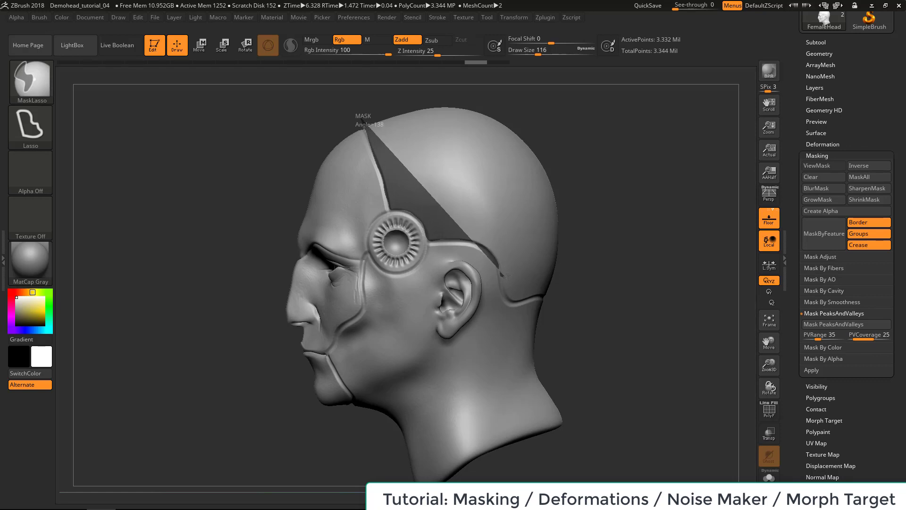
{"action": "key", "text": "ctrl+z"}
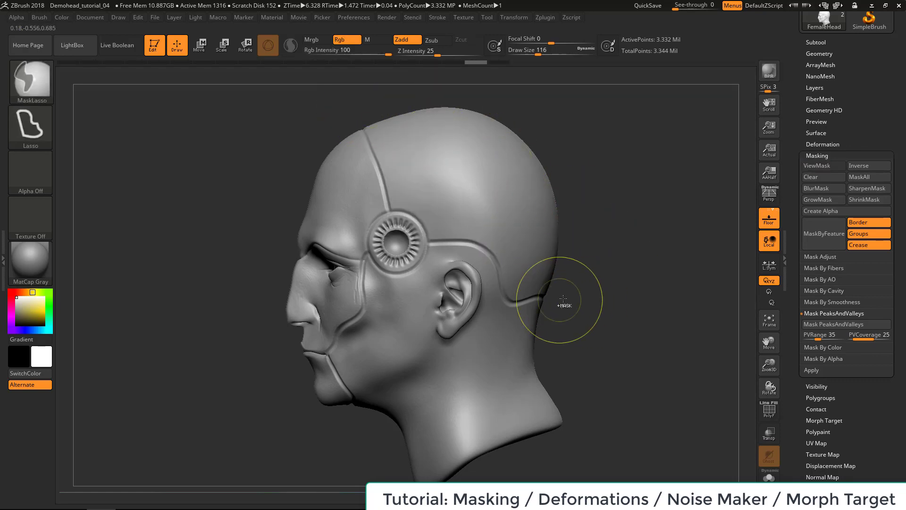
- Lasso a mask over the skull cap, following the seams behind the ear, above it and across the forehead
{"action": "left_click_drag", "start_coordinate": [559, 300], "coordinate": [520, 306], "text": "ctrl"}
{"action": "key", "text": "ctrl+z"}
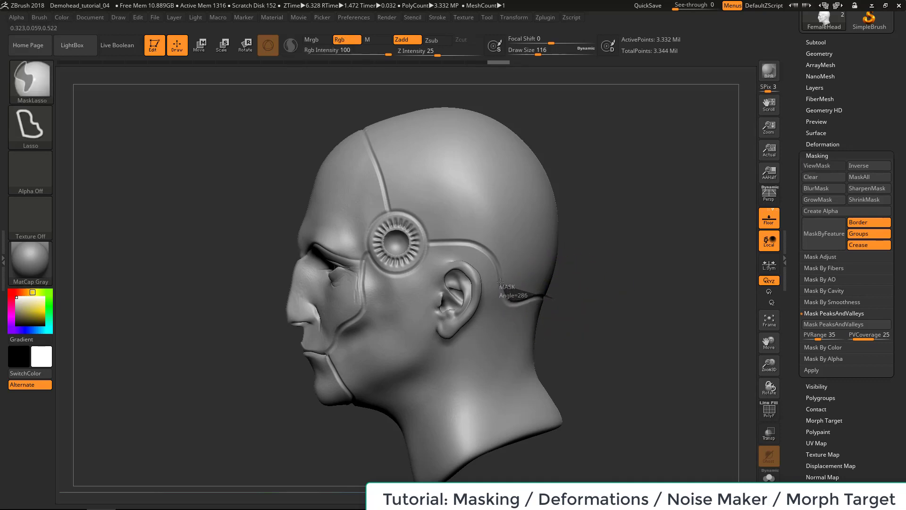
{"action": "mouse_move", "coordinate": [500, 281]}
{"action": "left_mouse_down", "text": "ctrl"}
{"action": "mouse_move", "coordinate": [482, 249]}
{"action": "mouse_move", "coordinate": [427, 242]}
{"action": "mouse_move", "coordinate": [415, 218]}
{"action": "mouse_move", "coordinate": [419, 184]}
{"action": "mouse_move", "coordinate": [486, 77]}
{"action": "mouse_move", "coordinate": [536, 92]}
{"action": "mouse_move", "coordinate": [578, 158]}
{"action": "left_mouse_up", "text": "ctrl"}
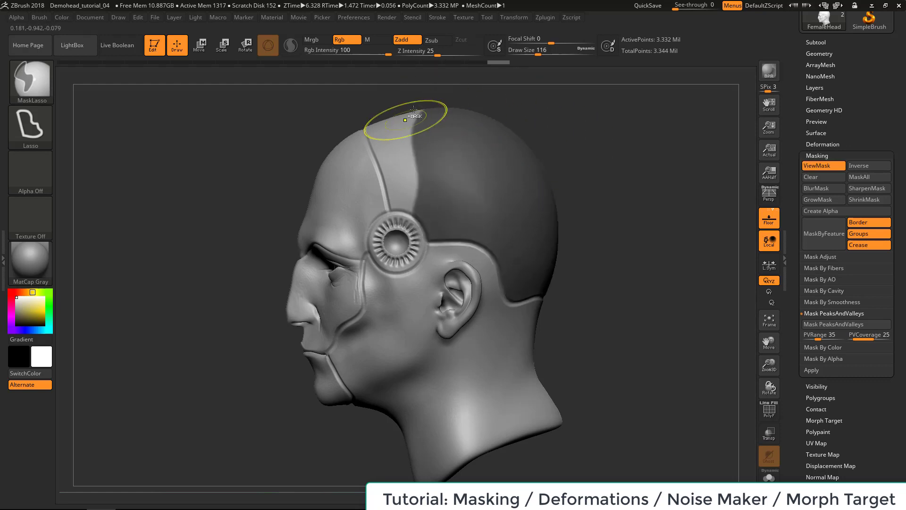
{"action": "mouse_move", "coordinate": [454, 89]}
{"action": "left_mouse_down", "text": "ctrl"}
{"action": "mouse_move", "coordinate": [359, 124]}
{"action": "mouse_move", "coordinate": [389, 212]}
{"action": "mouse_move", "coordinate": [420, 221]}
{"action": "mouse_move", "coordinate": [547, 72]}
{"action": "left_mouse_up", "text": "ctrl"}
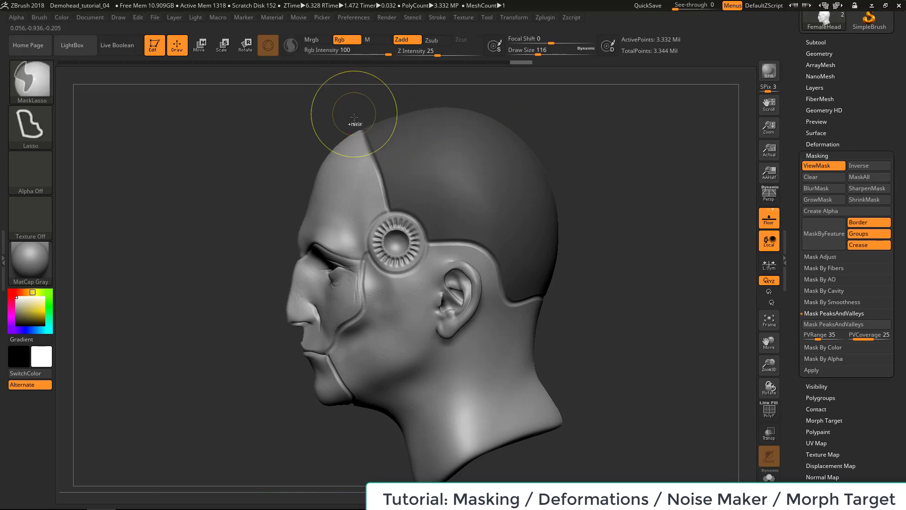
- Lasso away the mask that spills over the forehead seam in front of the skull cap
{"action": "left_click_drag", "start_coordinate": [342, 119], "coordinate": [384, 223], "text": "ctrl"}
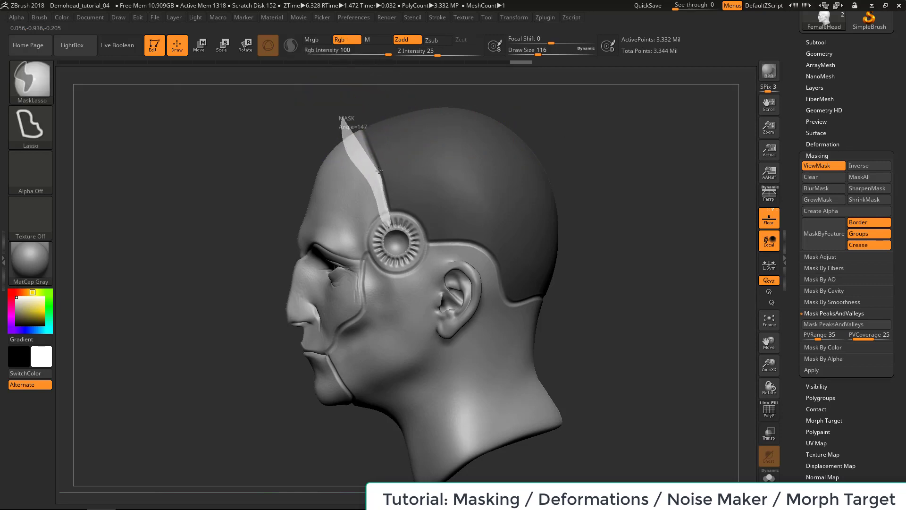
{"action": "left_click_drag", "start_coordinate": [361, 122], "coordinate": [360, 122], "text": "ctrl"}
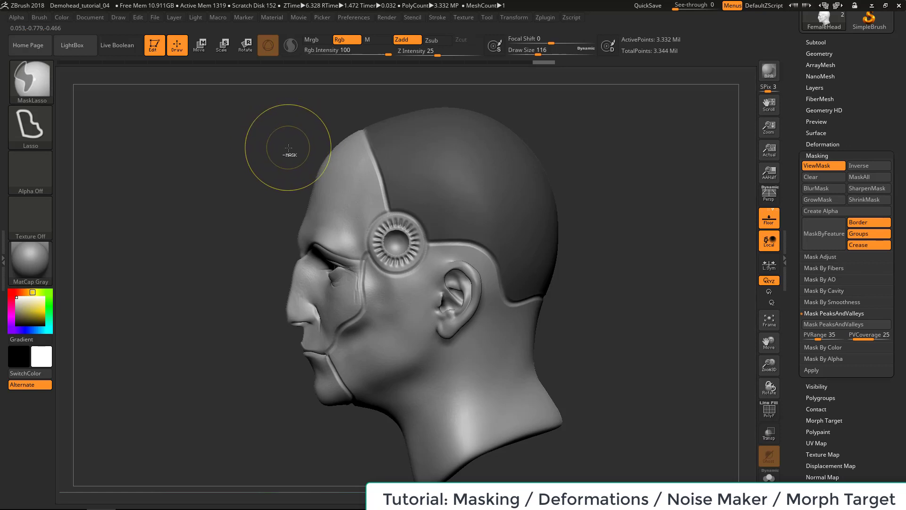
{"action": "left_click_drag", "start_coordinate": [630, 230], "coordinate": [647, 264]}
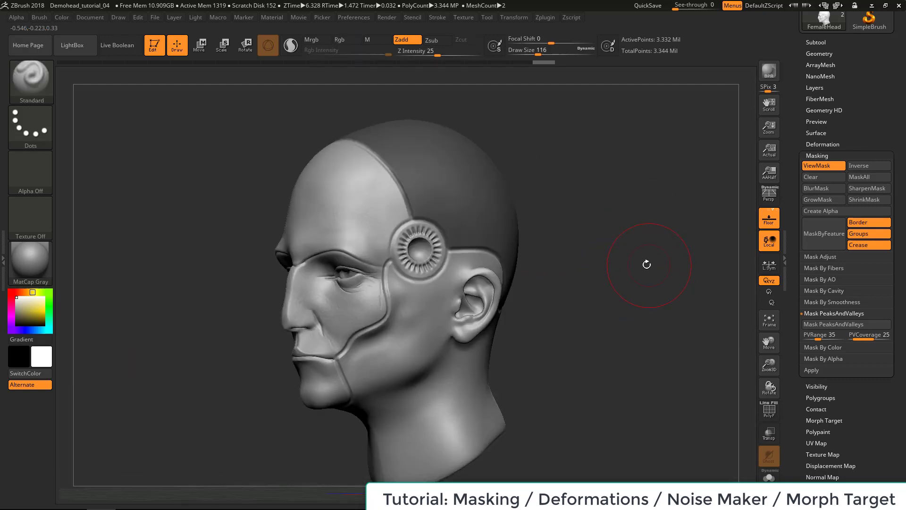
- Invert the mask so that only the skull cap can be edited
{"action": "left_click", "coordinate": [817, 155]}
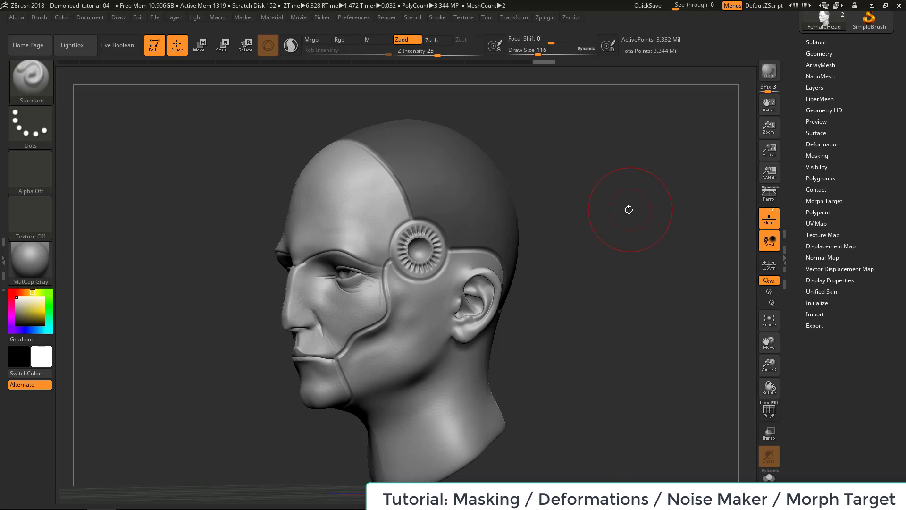
{"action": "left_click", "coordinate": [641, 261], "text": "ctrl"}
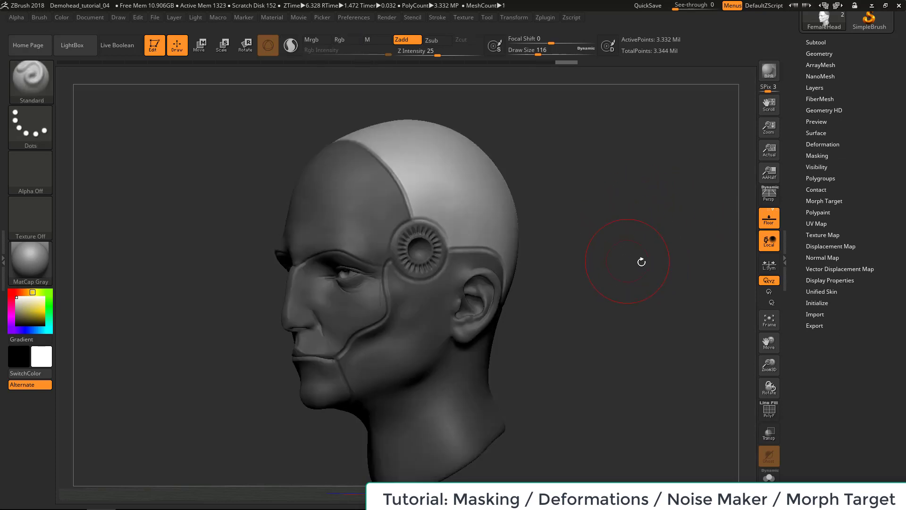
{"action": "left_click_drag", "start_coordinate": [657, 254], "coordinate": [650, 235]}
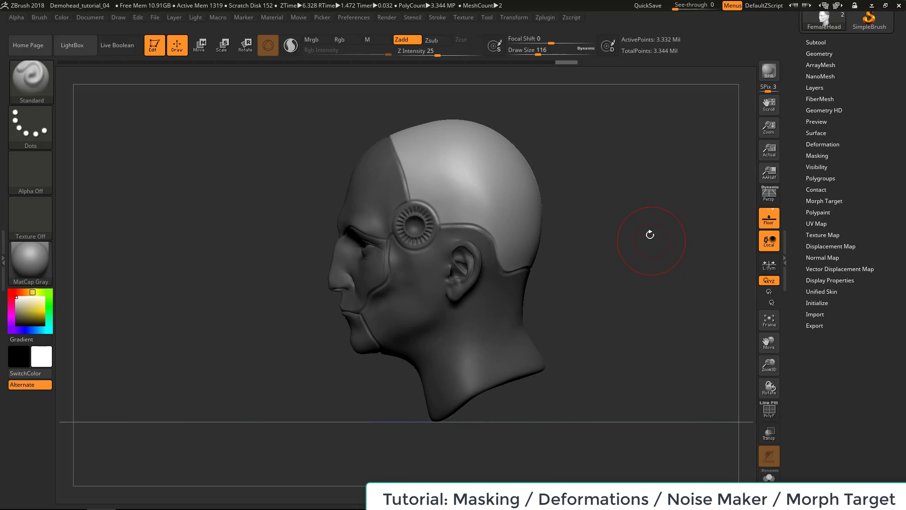
- Open the Deformation settings and scale the unmasked skull cap with the Size deformation
{"action": "left_click_drag", "start_coordinate": [826, 147], "coordinate": [833, 184]}
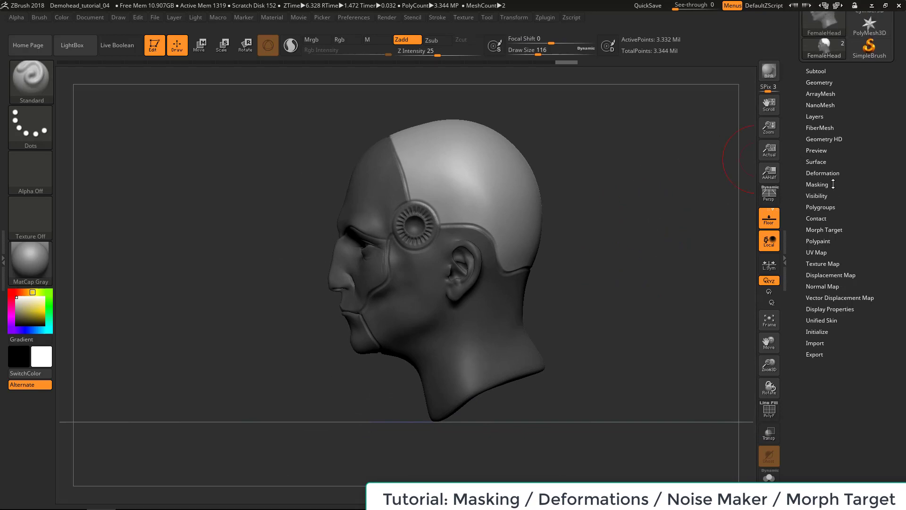
{"action": "left_click", "coordinate": [815, 173]}
{"action": "scroll", "coordinate": [803, 189], "scroll_direction": "up", "scroll_amount": 5}
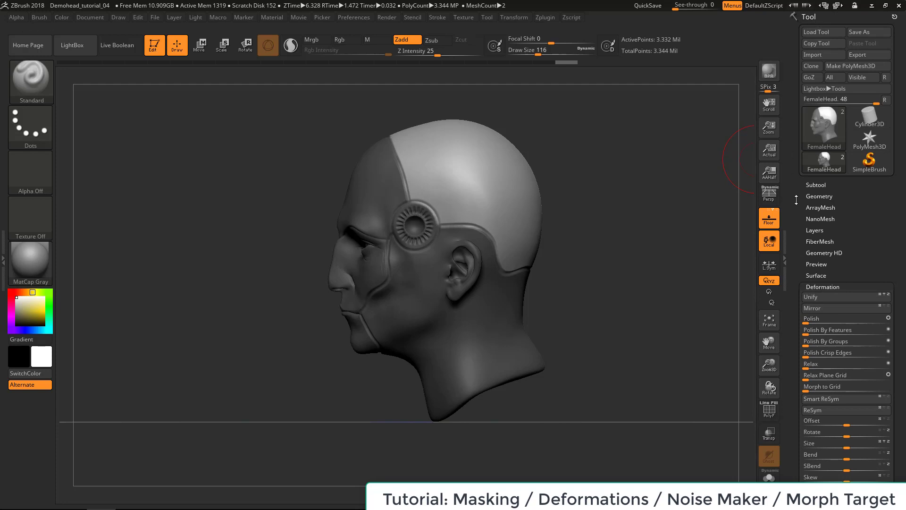
{"action": "left_click_drag", "start_coordinate": [796, 199], "coordinate": [798, 64]}
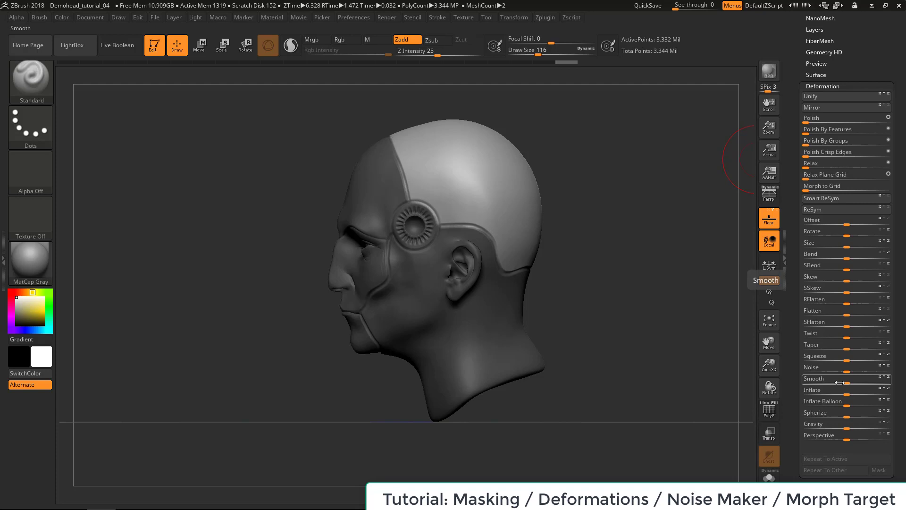
{"action": "left_click", "coordinate": [845, 247]}
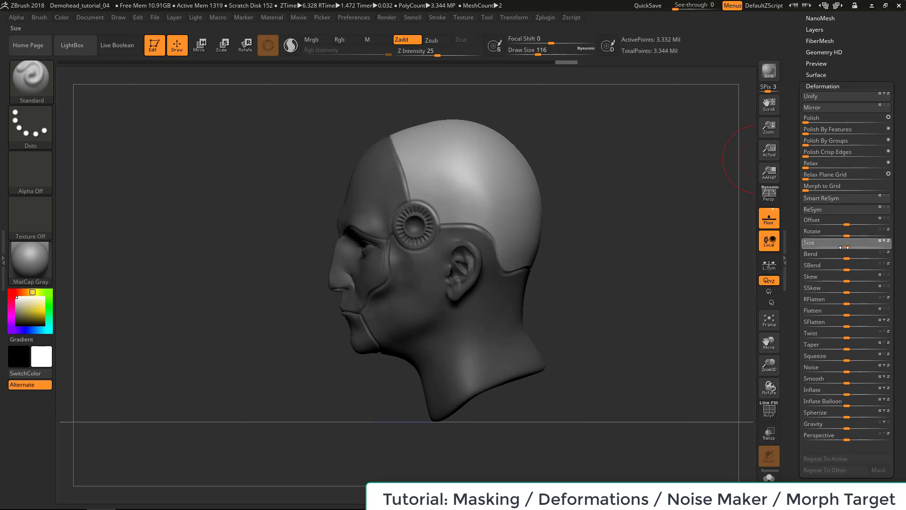
{"action": "left_click_drag", "start_coordinate": [845, 247], "coordinate": [840, 247]}
{"action": "left_click_drag", "start_coordinate": [664, 248], "coordinate": [718, 288]}
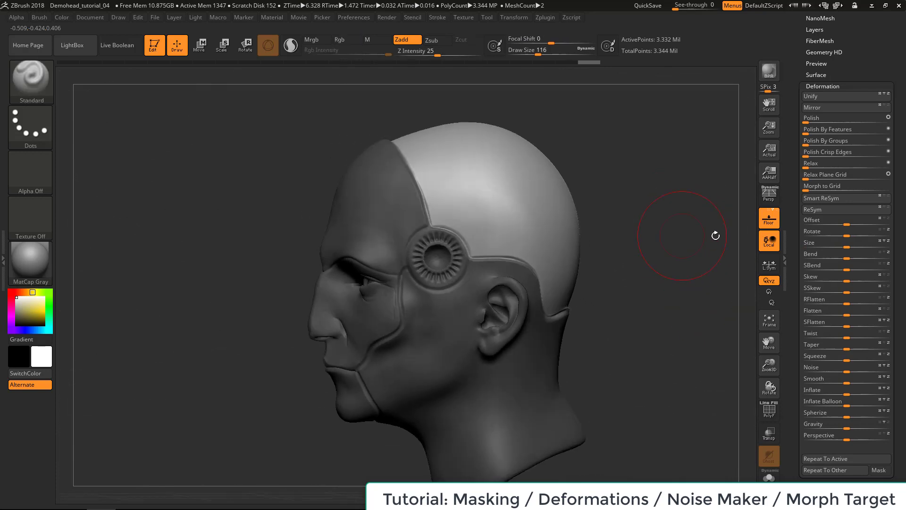
- Redo the Size deformation on the unmasked skull cap with a slight adjustment and check the head in side view
{"action": "left_click_drag", "start_coordinate": [846, 244], "coordinate": [847, 245]}
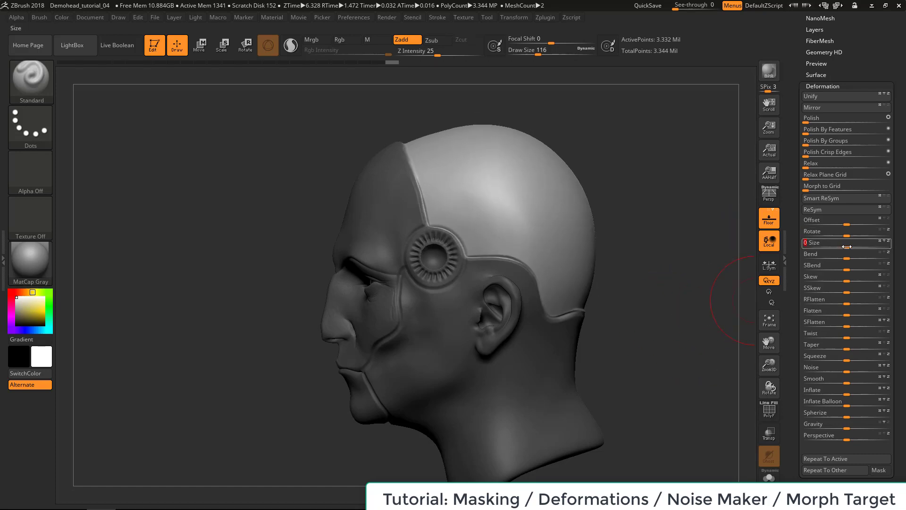
{"action": "key", "text": "ctrl"}
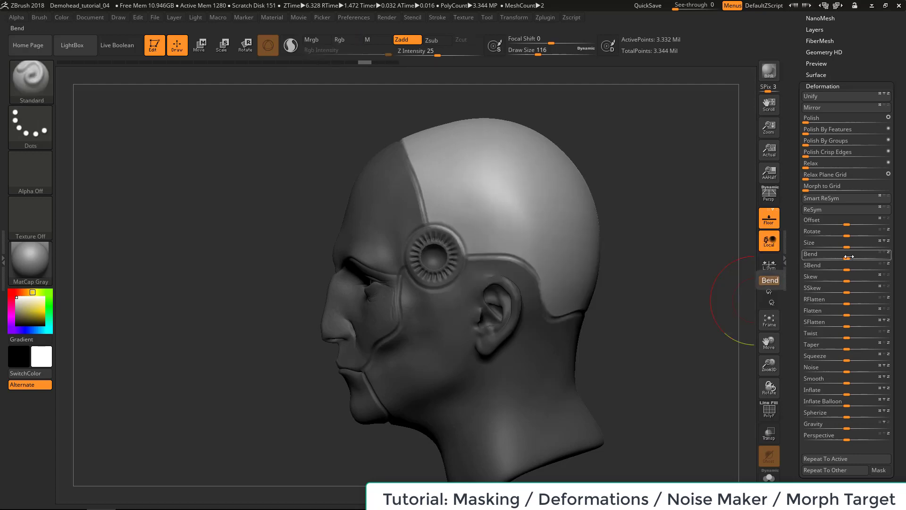
{"action": "left_click_drag", "start_coordinate": [847, 247], "coordinate": [844, 246]}
{"action": "left_click_drag", "start_coordinate": [649, 295], "coordinate": [677, 348]}
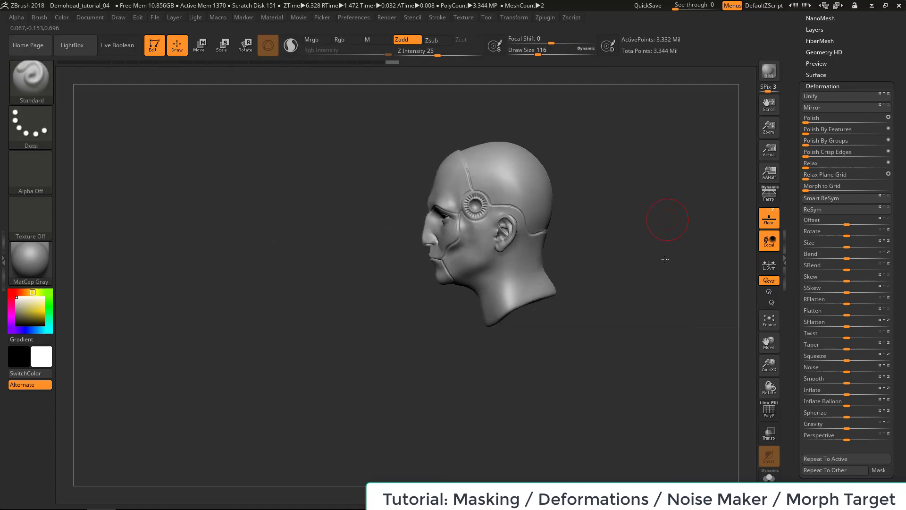
{"action": "left_click_drag", "start_coordinate": [671, 286], "coordinate": [704, 372], "text": "shift"}
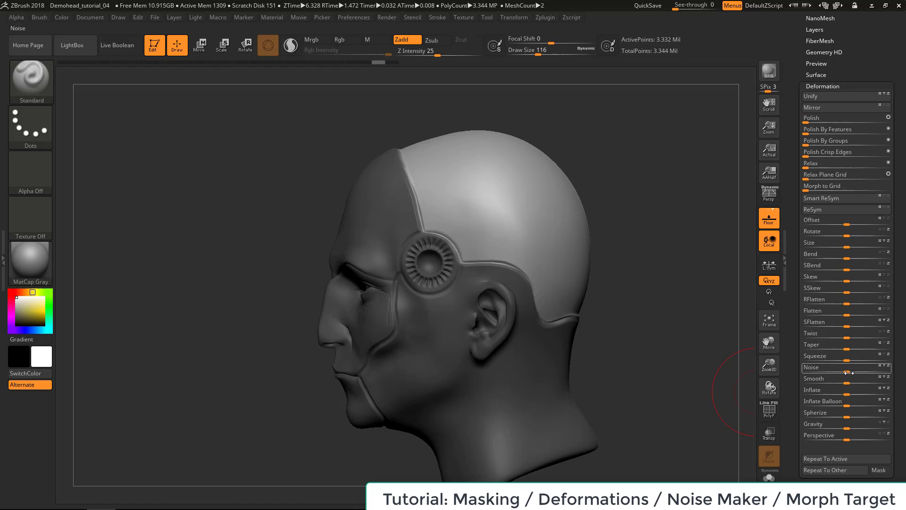
- Try a Noise deformation of about 7 on the unmasked skull cap, inspect the surface and undo it
{"action": "left_click_drag", "start_coordinate": [845, 367], "coordinate": [821, 372]}
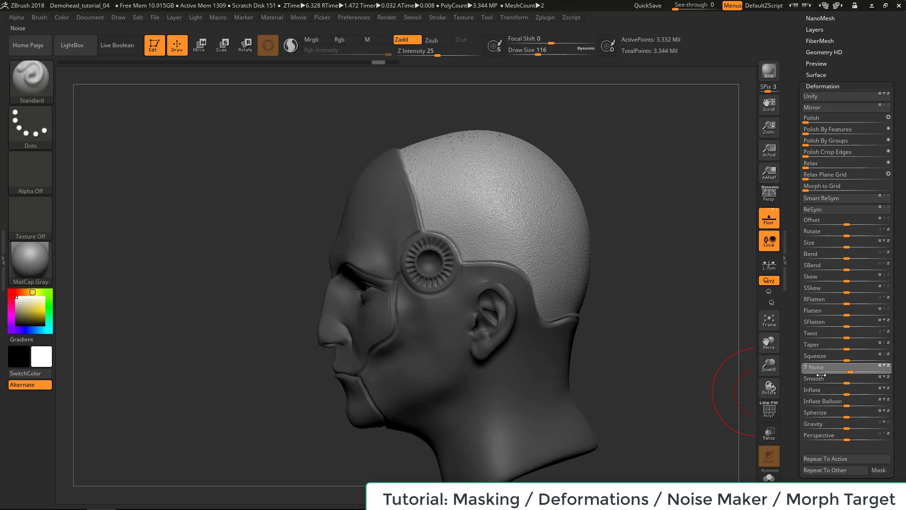
{"action": "left_click_drag", "start_coordinate": [637, 225], "coordinate": [625, 282]}
{"action": "left_click_drag", "start_coordinate": [708, 165], "coordinate": [562, 233]}
{"action": "left_click_drag", "start_coordinate": [673, 318], "coordinate": [688, 335]}
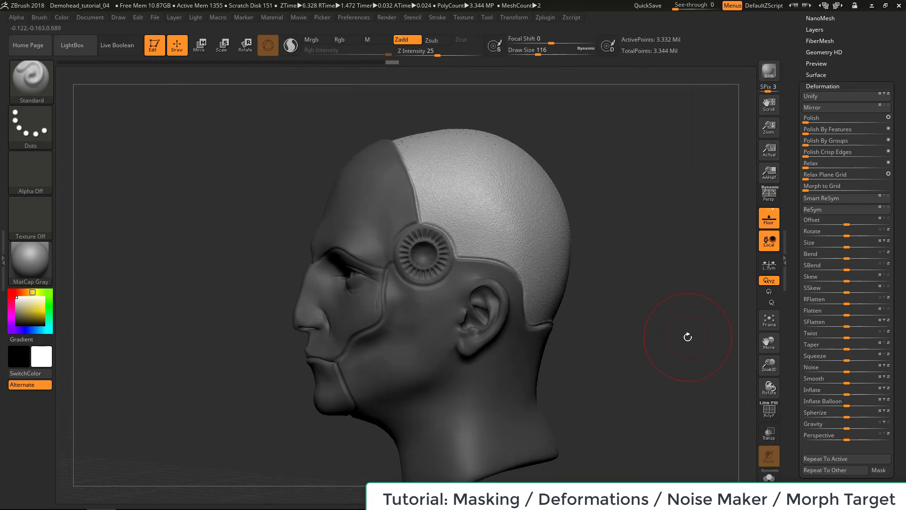
{"action": "key", "text": "ctrl+z"}
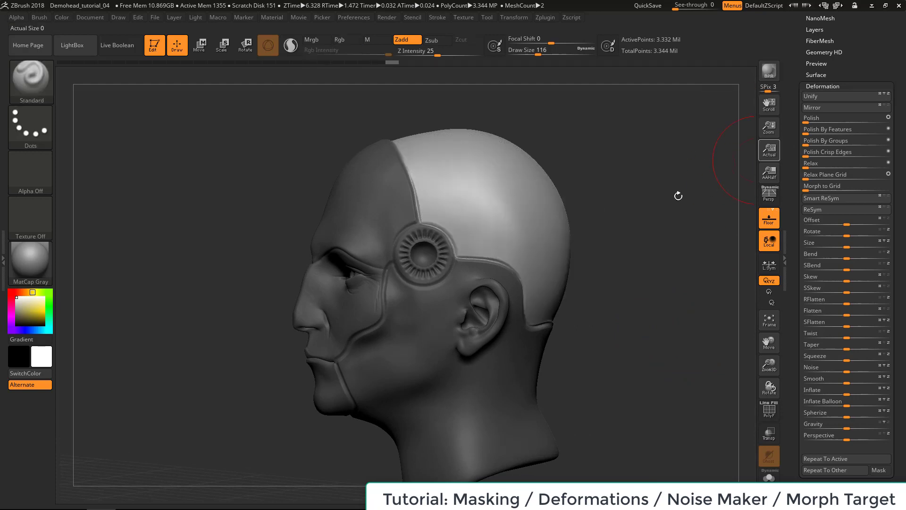
- Snap the head back to side view and open the tool's Surface settings in place of Deformation
{"action": "left_click", "coordinate": [829, 85]}
{"action": "left_click_drag", "start_coordinate": [684, 185], "coordinate": [673, 185], "text": "shift"}
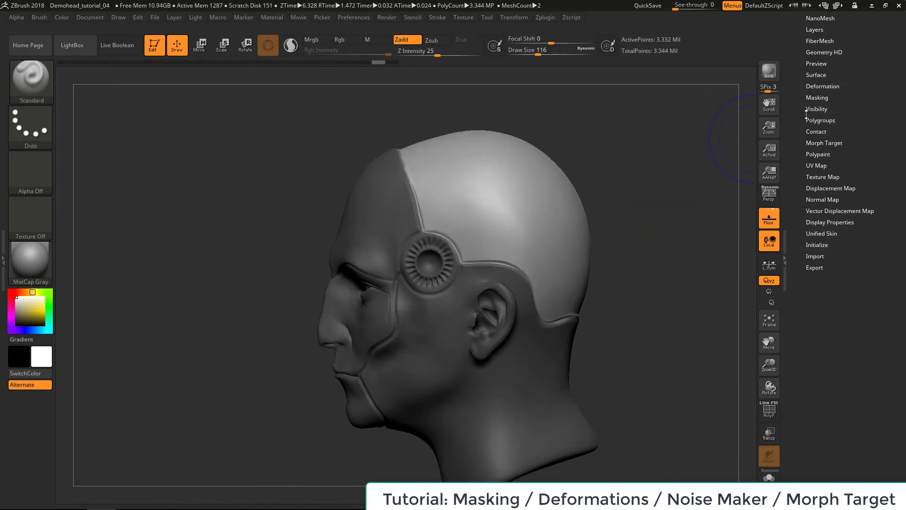
{"action": "left_click_drag", "start_coordinate": [805, 118], "coordinate": [806, 242]}
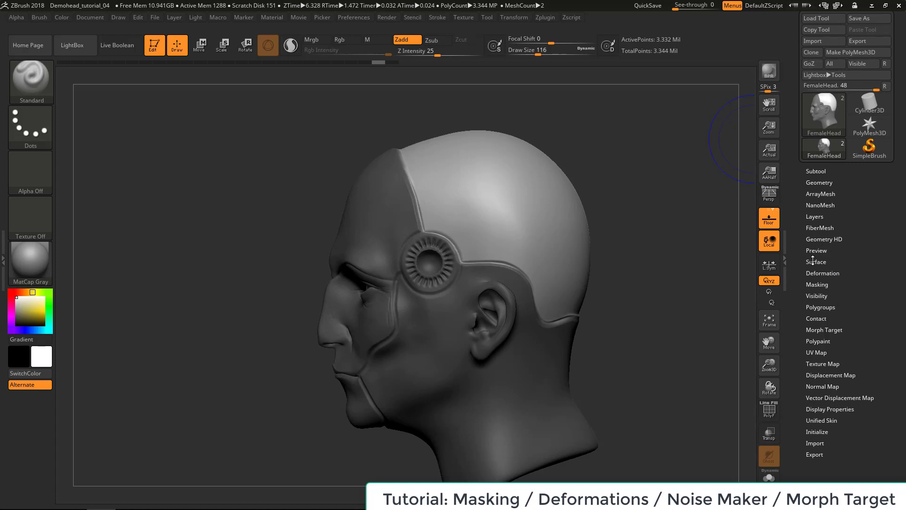
{"action": "left_click", "coordinate": [815, 262]}
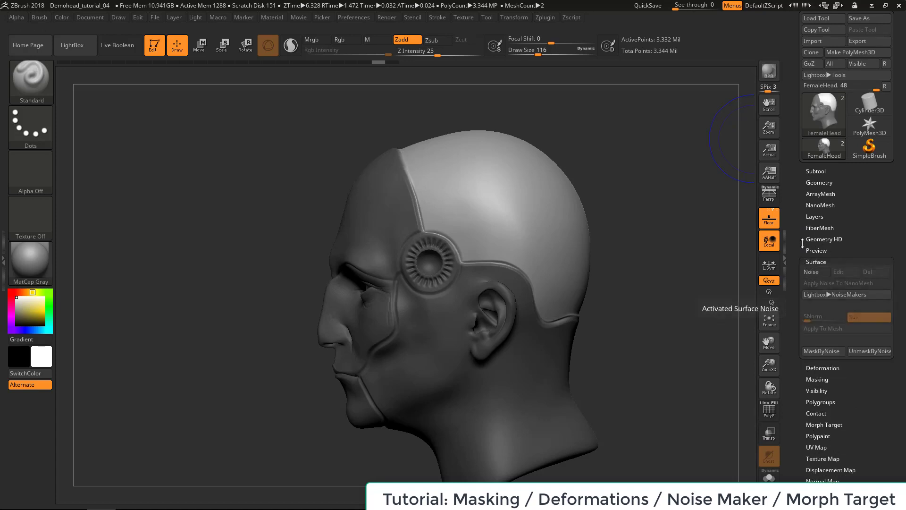
- Activate surface noise on the unmasked skull cap and set its Noise Scale to about 269 in NoiseMaker
{"action": "left_click", "coordinate": [821, 252]}
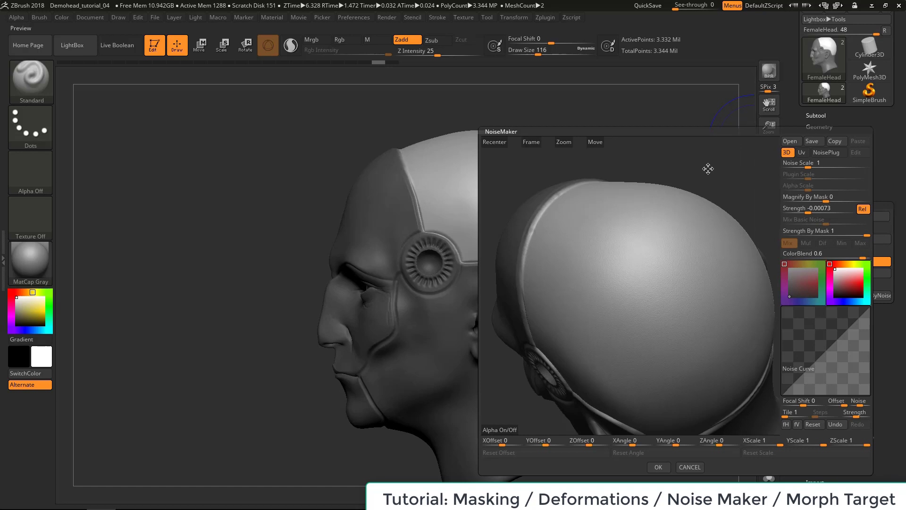
{"action": "left_click_drag", "start_coordinate": [708, 168], "coordinate": [754, 162]}
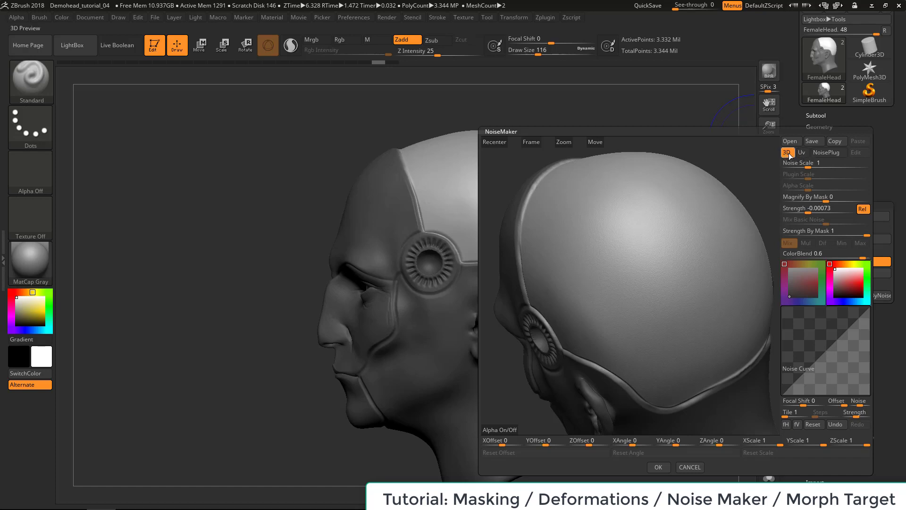
{"action": "left_click_drag", "start_coordinate": [750, 181], "coordinate": [752, 178]}
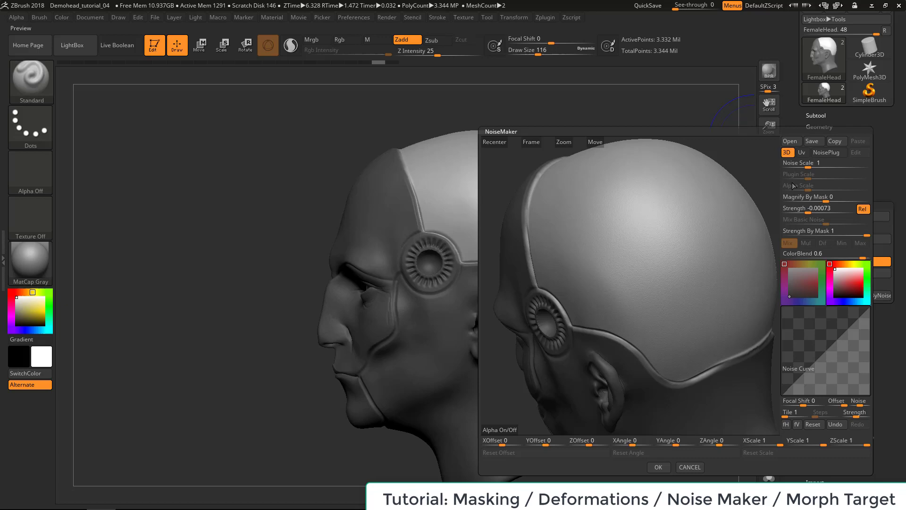
{"action": "left_click_drag", "start_coordinate": [808, 167], "coordinate": [856, 176]}
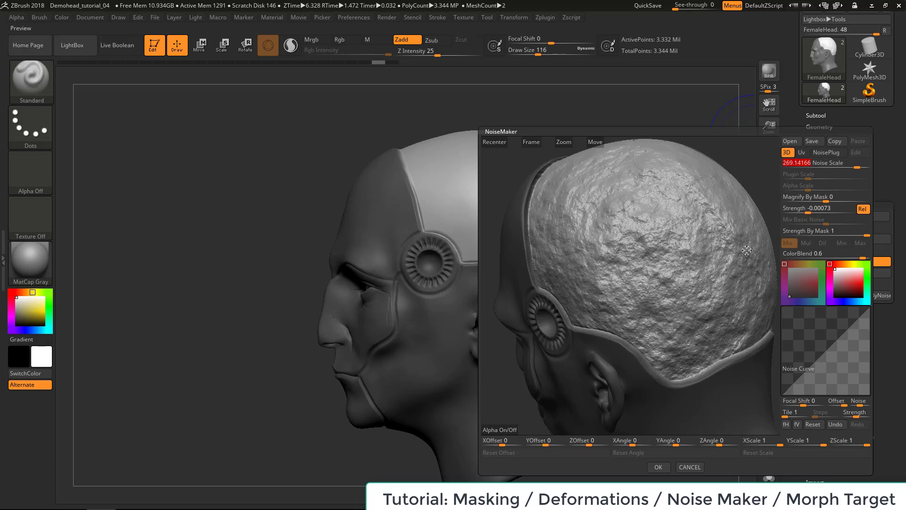
- Try noise Strength 0.00006 with Noise Scale about 76.6, and check the NoisePlug pattern list without applying a pattern
{"action": "mouse_move", "coordinate": [809, 211]}
{"action": "left_mouse_down"}
{"action": "mouse_move", "coordinate": [827, 211]}
{"action": "mouse_move", "coordinate": [816, 211]}
{"action": "left_mouse_up"}
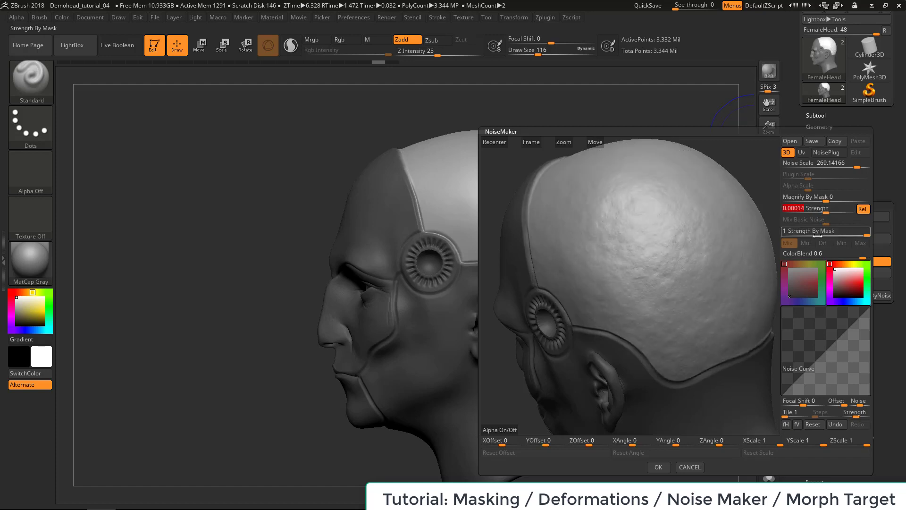
{"action": "left_click_drag", "start_coordinate": [820, 211], "coordinate": [823, 211]}
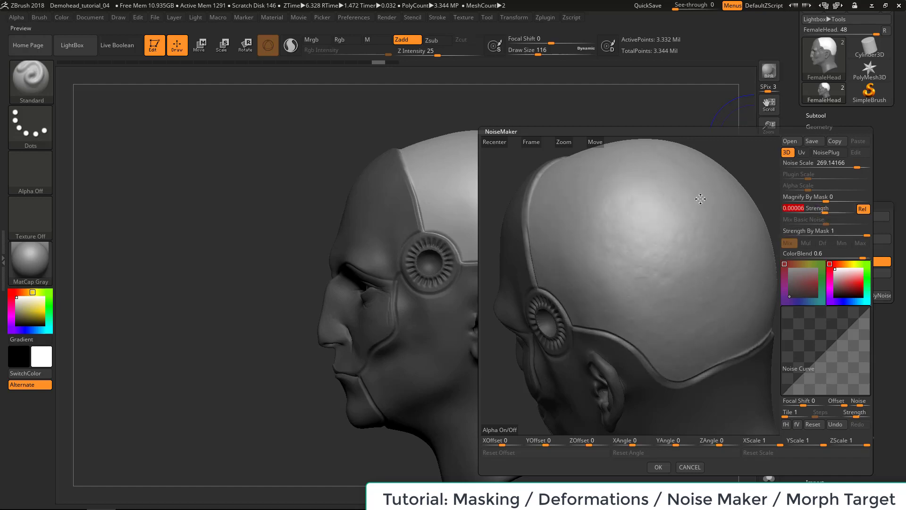
{"action": "left_click_drag", "start_coordinate": [761, 157], "coordinate": [816, 199]}
{"action": "left_click_drag", "start_coordinate": [844, 161], "coordinate": [844, 166]}
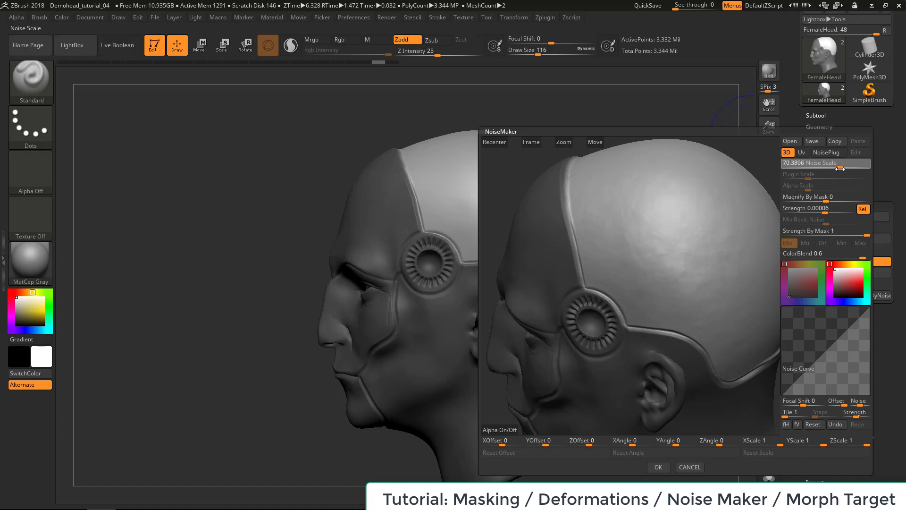
{"action": "left_click_drag", "start_coordinate": [840, 169], "coordinate": [842, 168]}
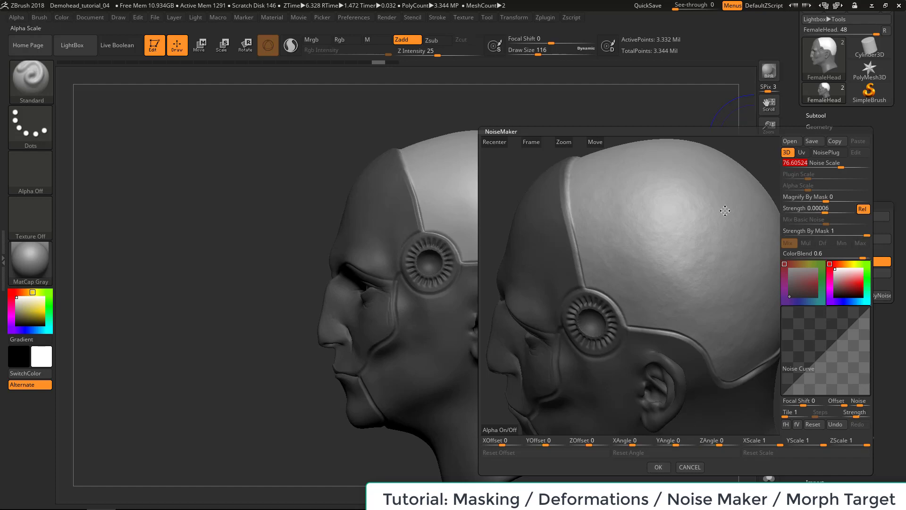
{"action": "left_click", "coordinate": [825, 152]}
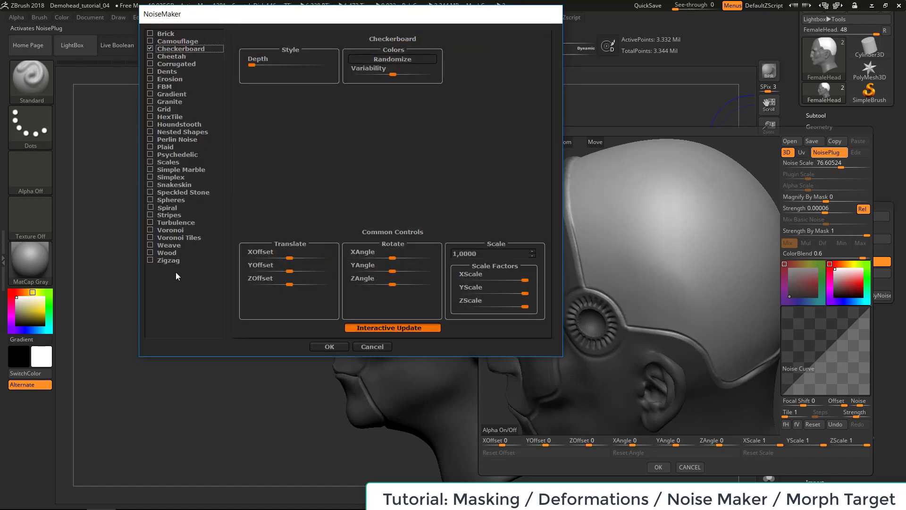
{"action": "left_click", "coordinate": [376, 347]}
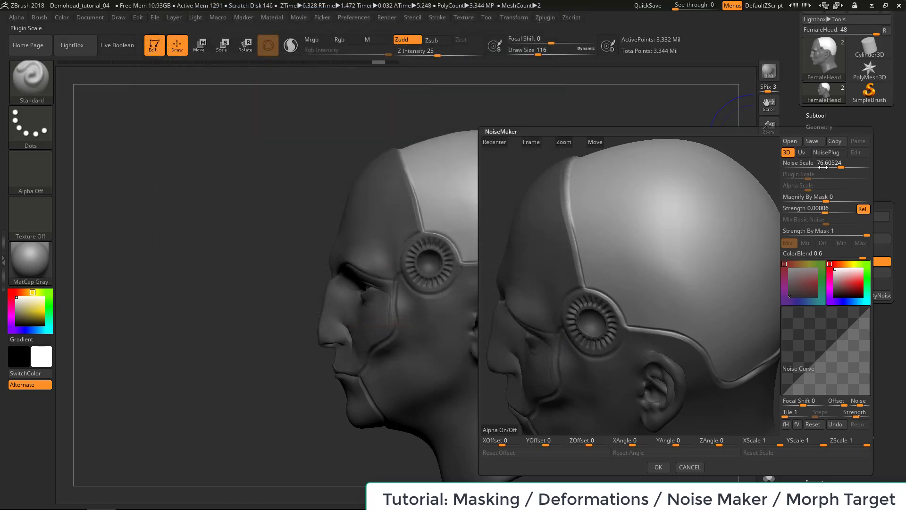
- Set the Noise Scale to about 22.3 and Strength to 0.00021, and accept the noise for the skull cap
{"action": "left_click", "coordinate": [824, 164]}
{"action": "type", "text": "16"}
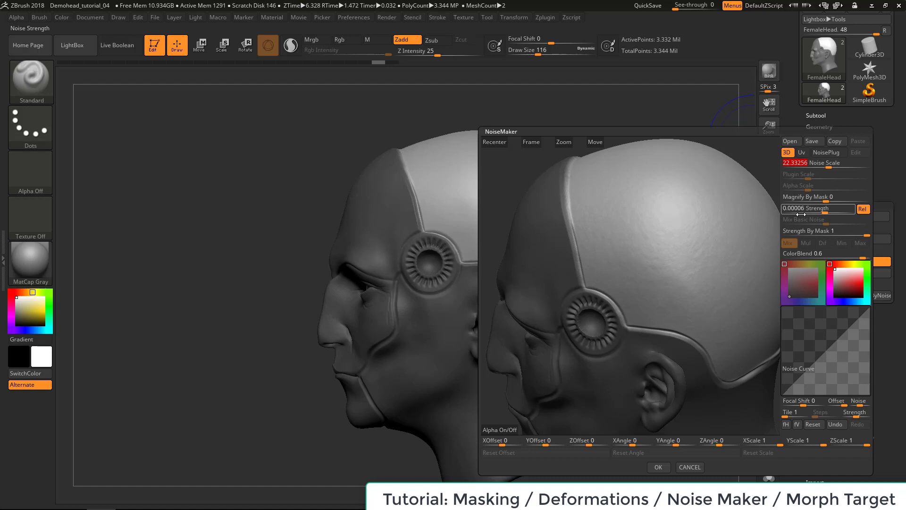
{"action": "left_click", "coordinate": [829, 211]}
{"action": "left_click_drag", "start_coordinate": [829, 211], "coordinate": [826, 211]}
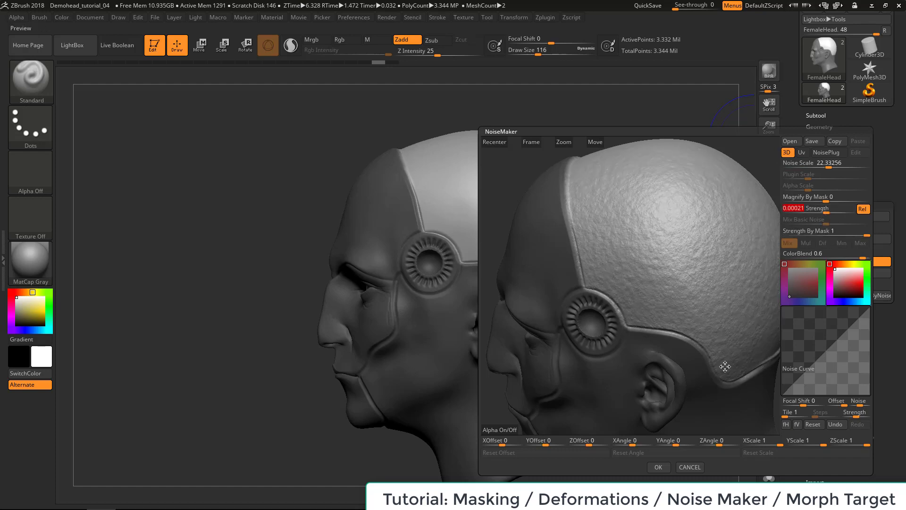
{"action": "left_click", "coordinate": [658, 467]}
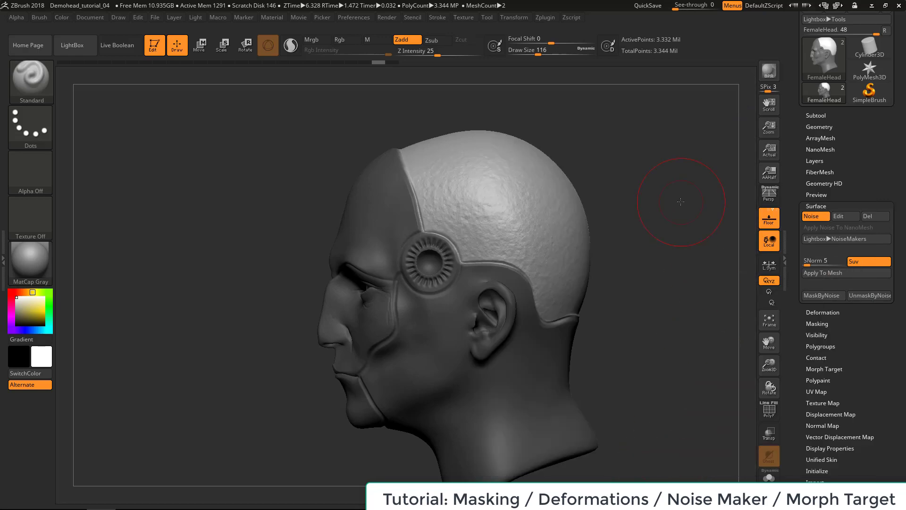
- Inspect the noise on the skull cap with the draw size set to 68, and apply the noise to the mesh
{"action": "left_click_drag", "start_coordinate": [680, 202], "coordinate": [708, 183]}
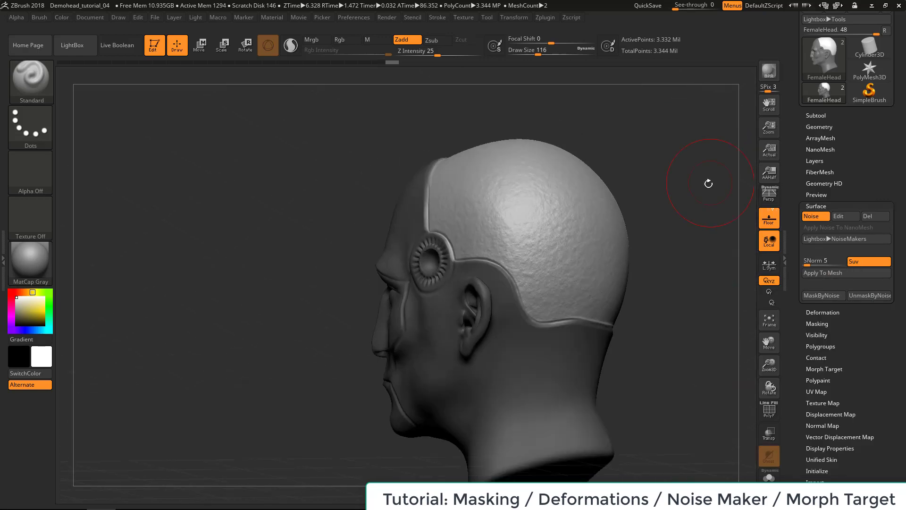
{"action": "mouse_move", "coordinate": [703, 142]}
{"action": "left_mouse_down", "text": "alt"}
{"action": "mouse_move", "coordinate": [708, 180]}
{"action": "mouse_move", "coordinate": [704, 144]}
{"action": "left_mouse_up", "text": "alt"}
{"action": "key", "text": "s"}
{"action": "left_click_drag", "start_coordinate": [661, 174], "coordinate": [697, 182]}
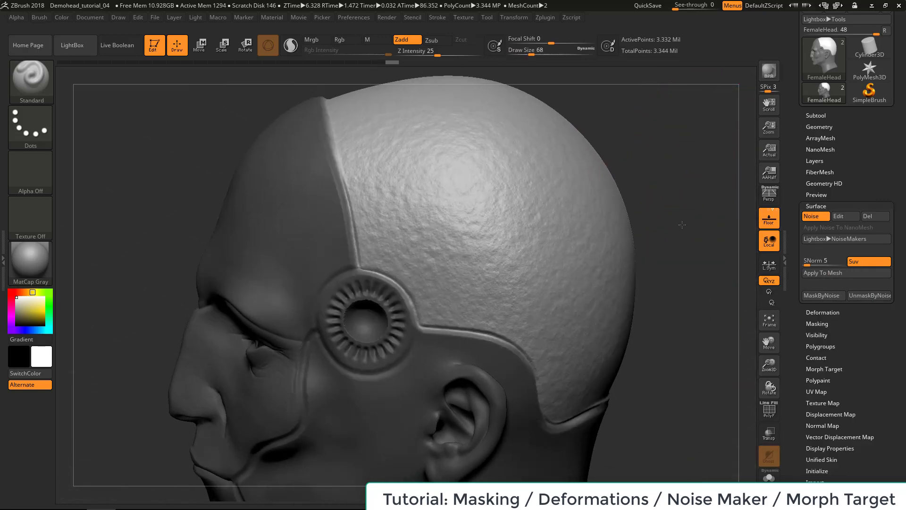
{"action": "mouse_move", "coordinate": [682, 225]}
{"action": "left_mouse_down"}
{"action": "mouse_move", "coordinate": [704, 307]}
{"action": "mouse_move", "coordinate": [703, 267]}
{"action": "mouse_move", "coordinate": [670, 318]}
{"action": "mouse_move", "coordinate": [692, 245]}
{"action": "mouse_move", "coordinate": [704, 279]}
{"action": "mouse_move", "coordinate": [750, 265]}
{"action": "left_mouse_up"}
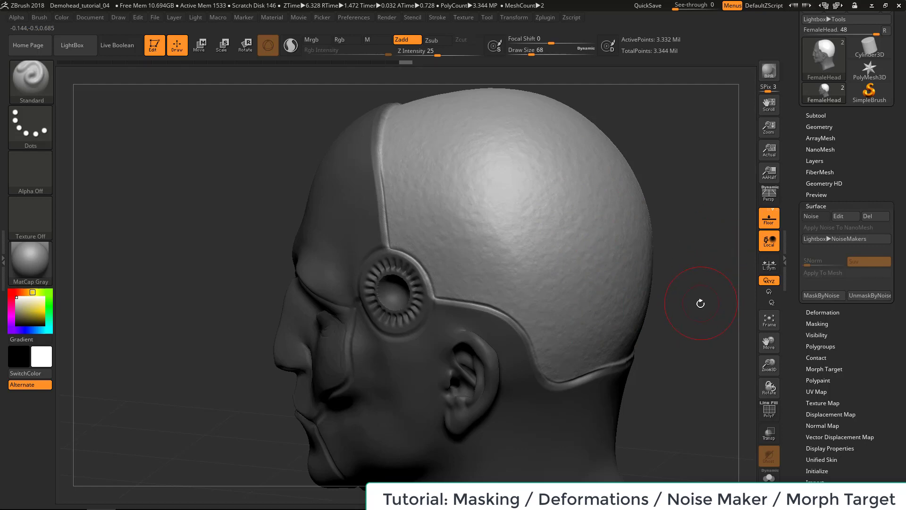
- Close the Surface settings and clear the mask from the whole head
{"action": "left_click_drag", "start_coordinate": [700, 303], "coordinate": [595, 299]}
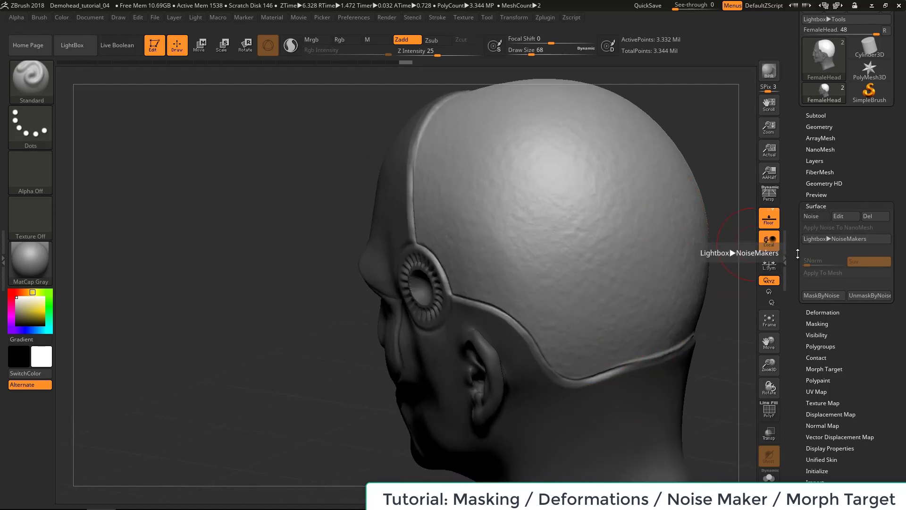
{"action": "left_click_drag", "start_coordinate": [783, 198], "coordinate": [783, 196]}
{"action": "left_click", "coordinate": [817, 204]}
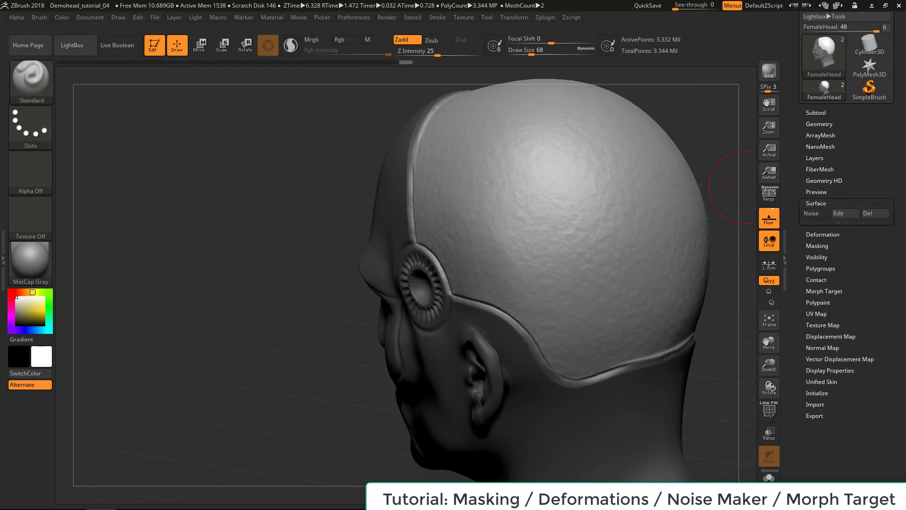
{"action": "mouse_move", "coordinate": [751, 165]}
{"action": "left_mouse_down"}
{"action": "mouse_move", "coordinate": [656, 241]}
{"action": "mouse_move", "coordinate": [591, 176]}
{"action": "left_mouse_up"}
{"action": "mouse_move", "coordinate": [684, 139]}
{"action": "left_mouse_down"}
{"action": "mouse_move", "coordinate": [755, 184]}
{"action": "mouse_move", "coordinate": [677, 199]}
{"action": "mouse_move", "coordinate": [685, 200]}
{"action": "mouse_move", "coordinate": [688, 245]}
{"action": "mouse_move", "coordinate": [664, 256]}
{"action": "mouse_move", "coordinate": [669, 329]}
{"action": "mouse_move", "coordinate": [679, 246]}
{"action": "mouse_move", "coordinate": [674, 290]}
{"action": "mouse_move", "coordinate": [608, 201]}
{"action": "left_mouse_up"}
{"action": "left_click_drag", "start_coordinate": [621, 231], "coordinate": [498, 259]}
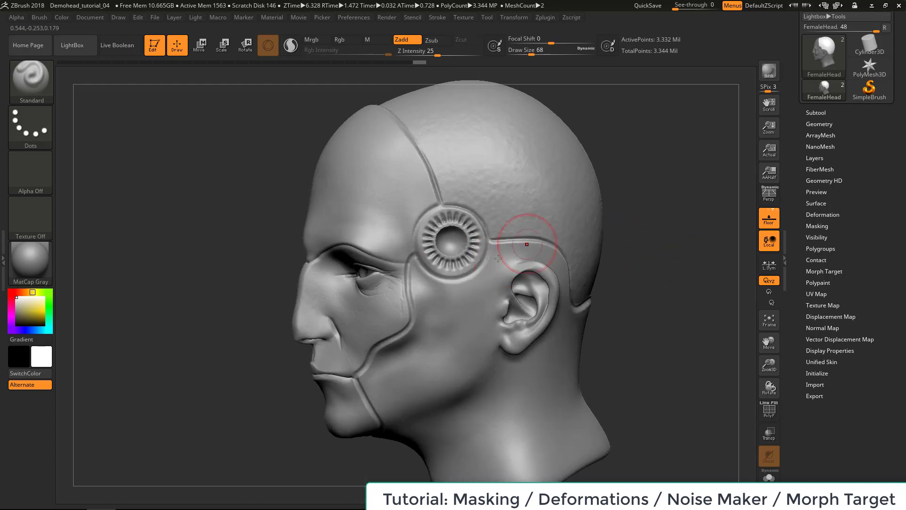
{"action": "left_click_drag", "start_coordinate": [667, 253], "coordinate": [466, 174]}
- Turn on perspective and examine the skull cap texture and face panels from the sides, front and three-quarter angles
{"action": "key", "text": "p"}
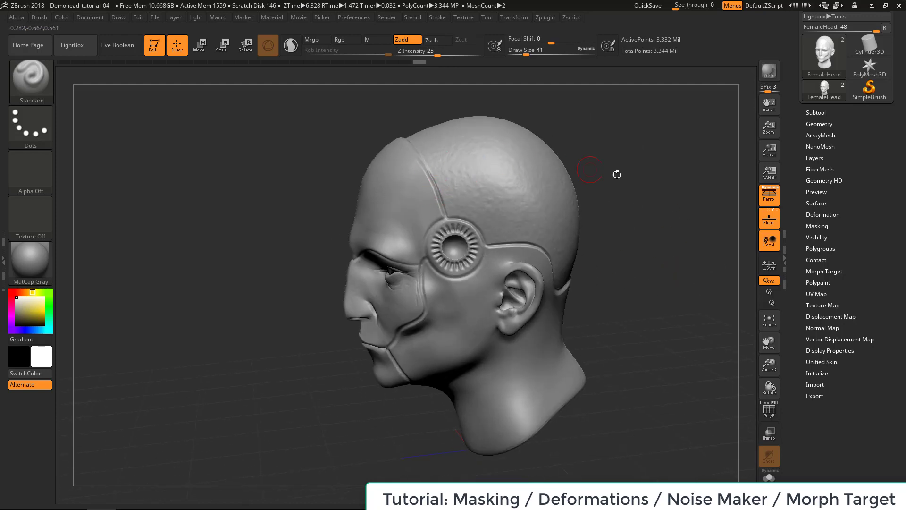
{"action": "left_click_drag", "start_coordinate": [617, 175], "coordinate": [633, 182]}
{"action": "left_click_drag", "start_coordinate": [639, 221], "coordinate": [622, 206]}
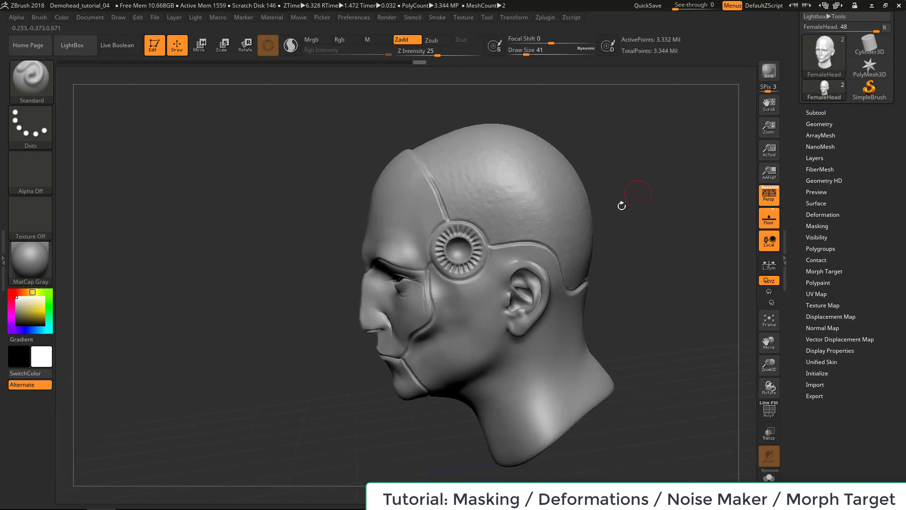
{"action": "left_click_drag", "start_coordinate": [631, 166], "coordinate": [587, 149]}
{"action": "left_click_drag", "start_coordinate": [590, 113], "coordinate": [623, 137]}
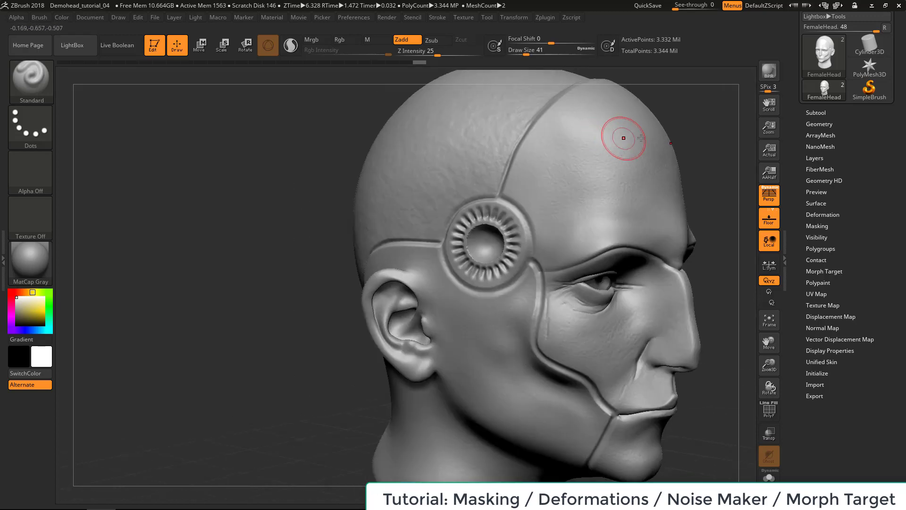
{"action": "left_click_drag", "start_coordinate": [688, 137], "coordinate": [642, 250], "text": "alt"}
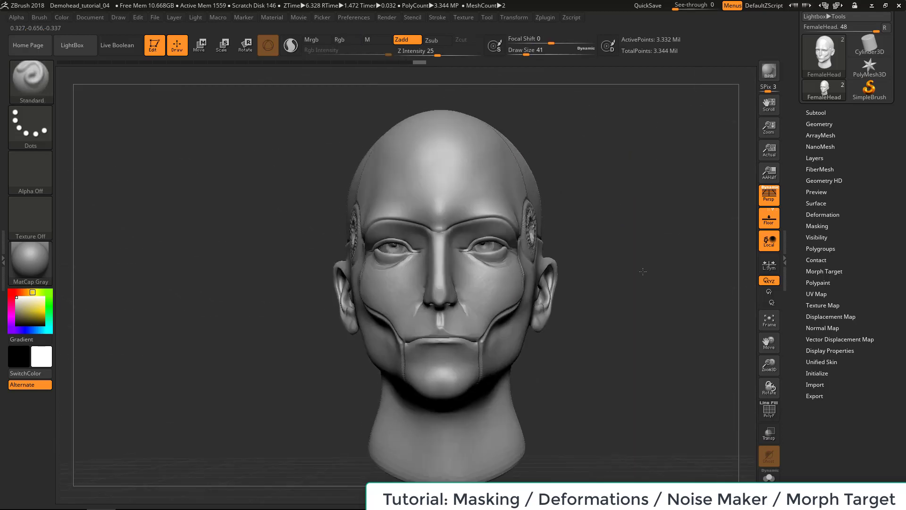
{"action": "left_click_drag", "start_coordinate": [644, 218], "coordinate": [604, 265]}
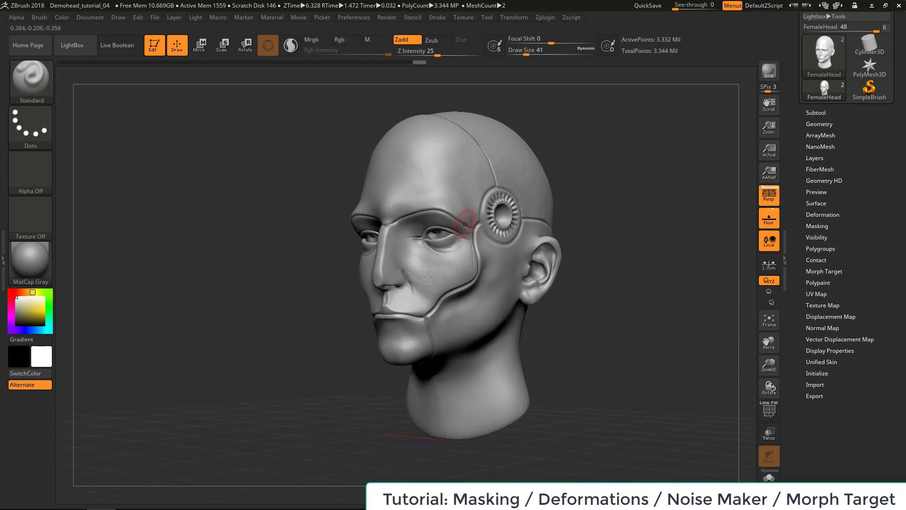
{"action": "left_click_drag", "start_coordinate": [632, 207], "coordinate": [582, 216]}
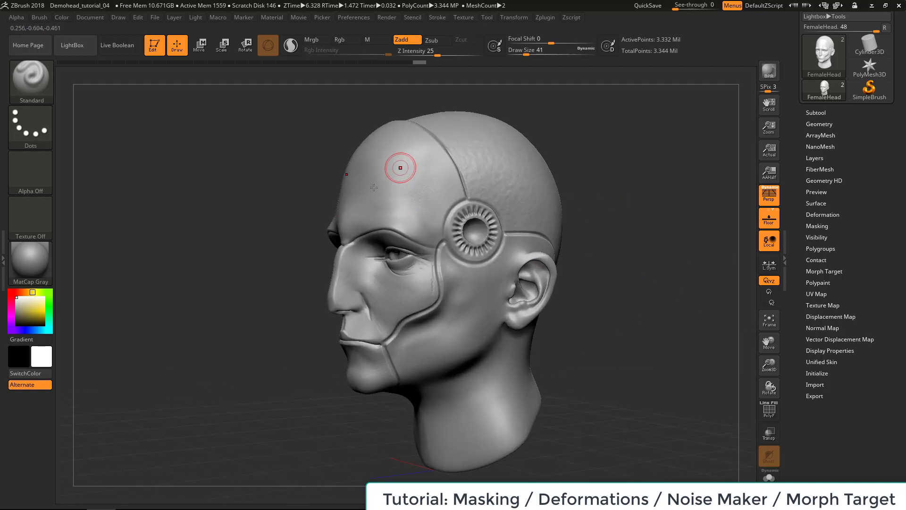
{"action": "left_click_drag", "start_coordinate": [627, 178], "coordinate": [615, 195]}
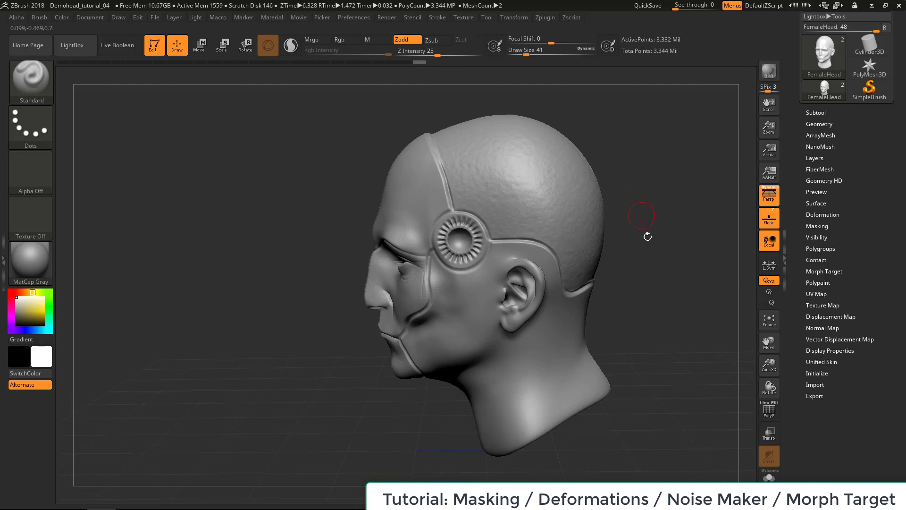
{"action": "left_click_drag", "start_coordinate": [648, 236], "coordinate": [577, 267]}
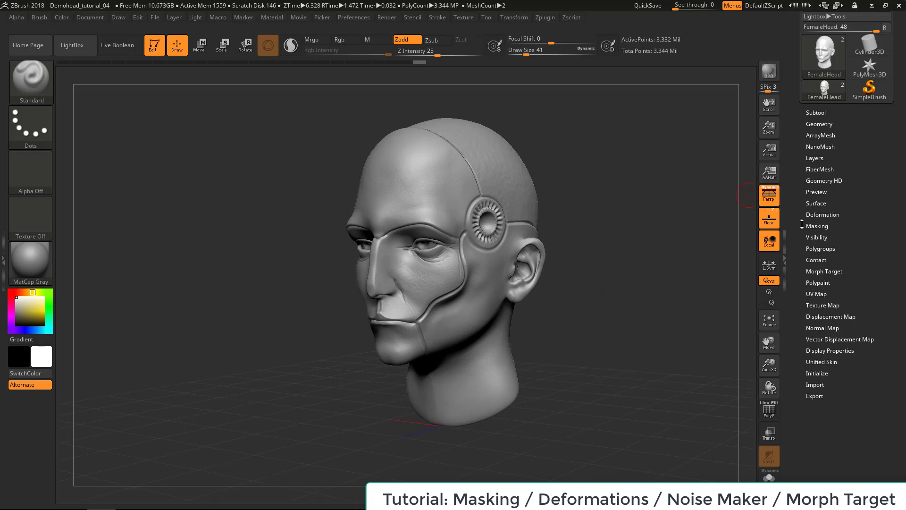
{"action": "scroll", "coordinate": [802, 222], "scroll_direction": "up", "scroll_amount": 2}
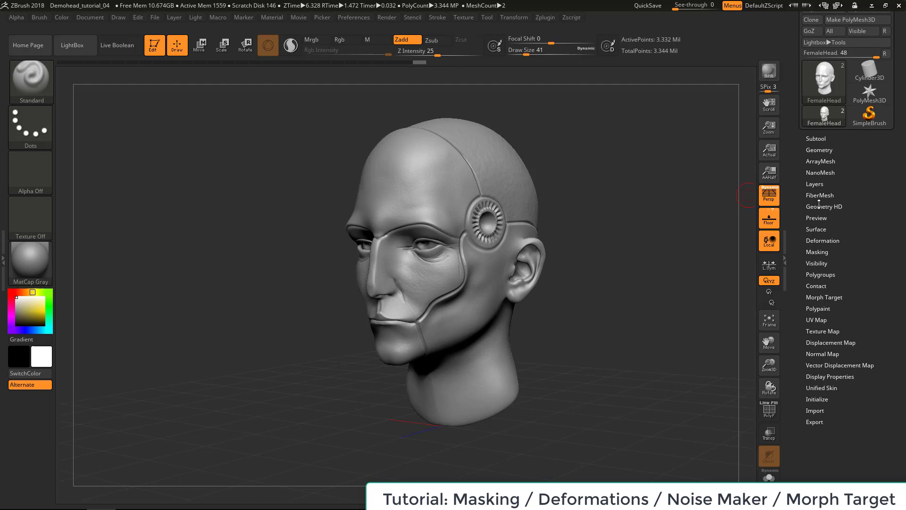
{"action": "left_click_drag", "start_coordinate": [603, 251], "coordinate": [642, 333]}
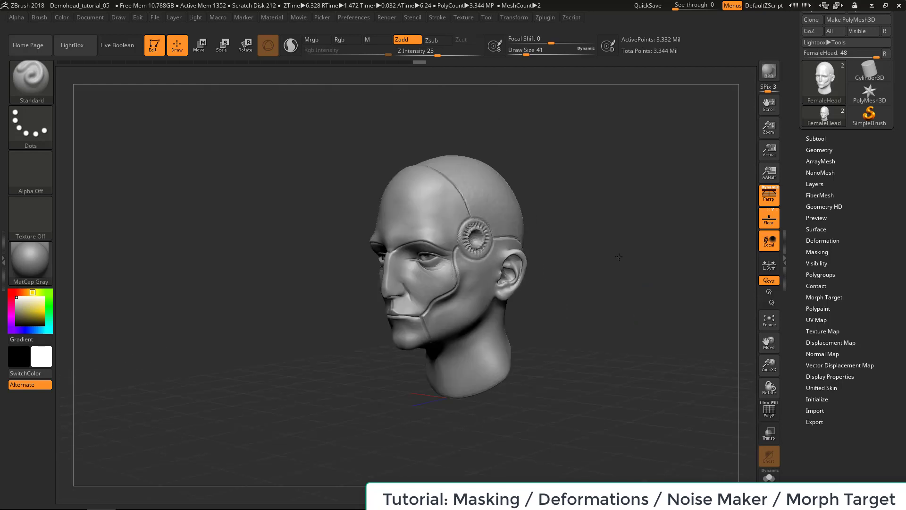
- Switch to the Fold brush and set its draw size to 37
{"action": "mouse_move", "coordinate": [615, 239]}
{"action": "left_mouse_down"}
{"action": "mouse_move", "coordinate": [654, 236]}
{"action": "mouse_move", "coordinate": [666, 226]}
{"action": "mouse_move", "coordinate": [649, 216]}
{"action": "mouse_move", "coordinate": [669, 205]}
{"action": "mouse_move", "coordinate": [657, 208]}
{"action": "left_mouse_up"}
{"action": "key", "text": "b"}
{"action": "key", "text": "f"}
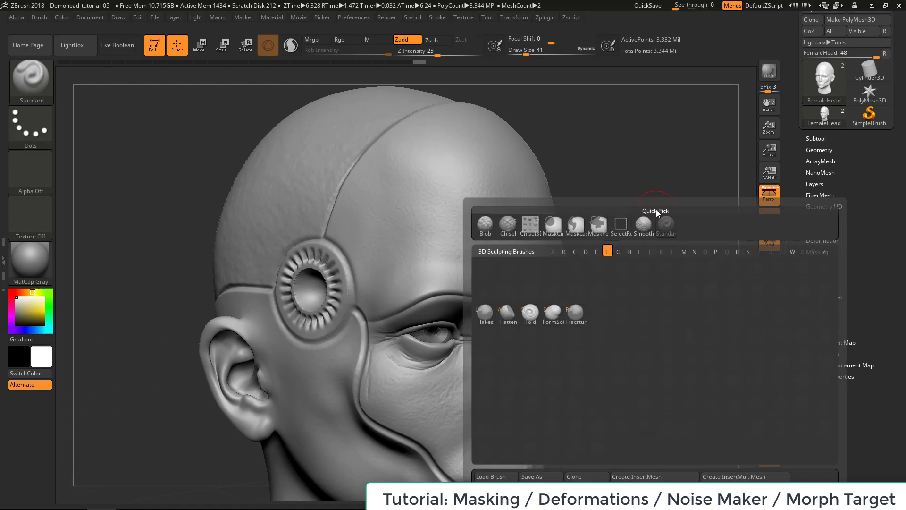
{"action": "key", "text": "o"}
{"action": "key", "text": "s"}
{"action": "left_click", "coordinate": [640, 244]}
- Face the head from the front, open the Morph Target settings and store a morph target of the current head
{"action": "mouse_move", "coordinate": [642, 235]}
{"action": "left_mouse_down"}
{"action": "mouse_move", "coordinate": [672, 233]}
{"action": "mouse_move", "coordinate": [687, 212]}
{"action": "mouse_move", "coordinate": [673, 255]}
{"action": "mouse_move", "coordinate": [623, 232]}
{"action": "mouse_move", "coordinate": [665, 238]}
{"action": "mouse_move", "coordinate": [643, 241]}
{"action": "mouse_move", "coordinate": [669, 220]}
{"action": "left_mouse_up"}
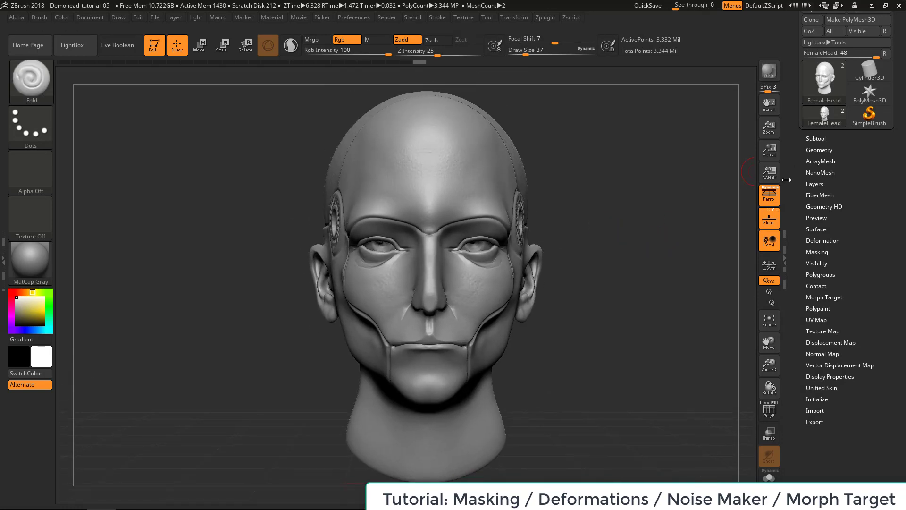
{"action": "left_click_drag", "start_coordinate": [801, 222], "coordinate": [810, 226]}
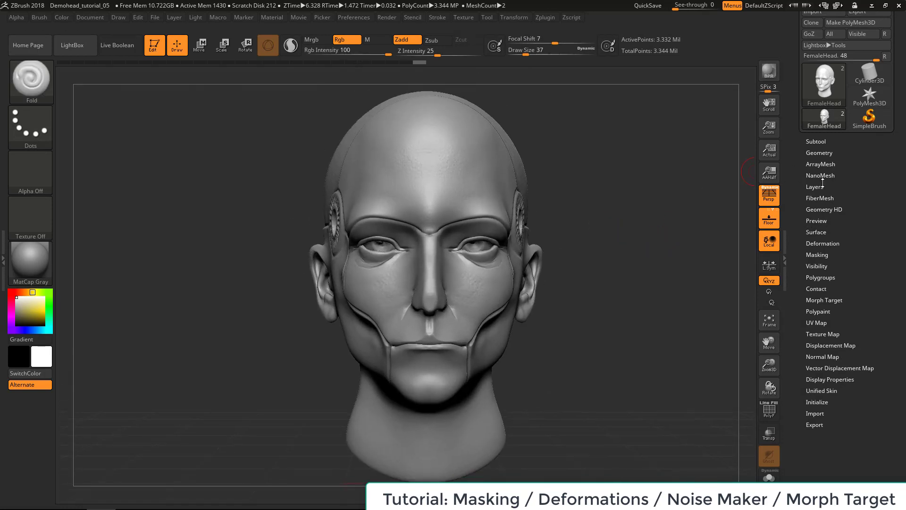
{"action": "left_click", "coordinate": [822, 298]}
{"action": "left_click_drag", "start_coordinate": [822, 298], "coordinate": [793, 254]}
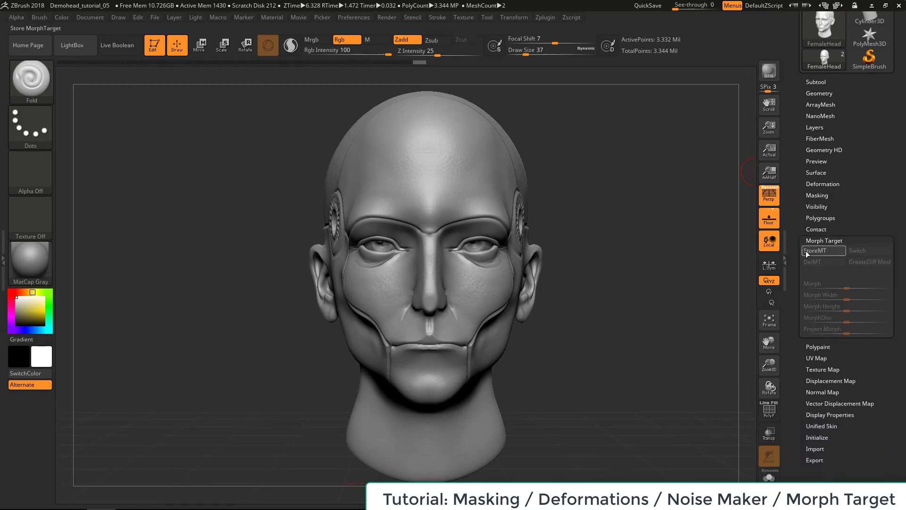
{"action": "left_click_drag", "start_coordinate": [801, 163], "coordinate": [801, 148]}
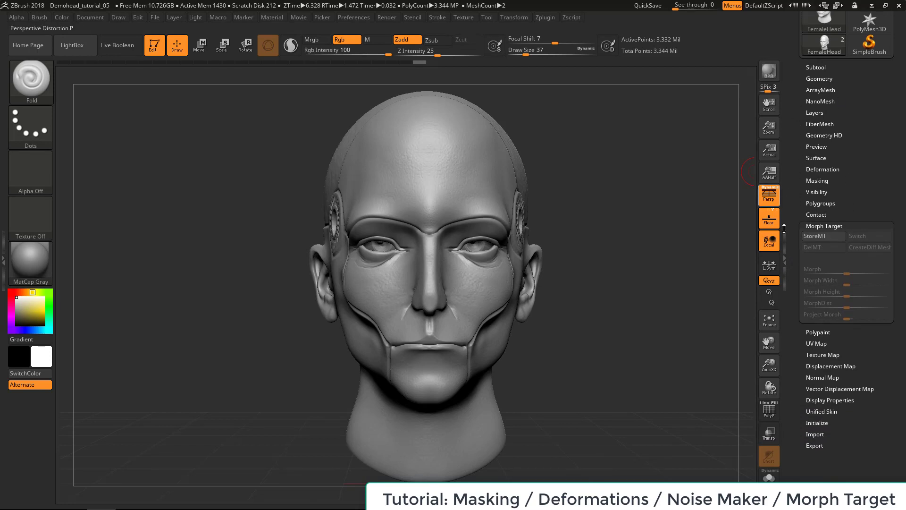
{"action": "left_click", "coordinate": [822, 239]}
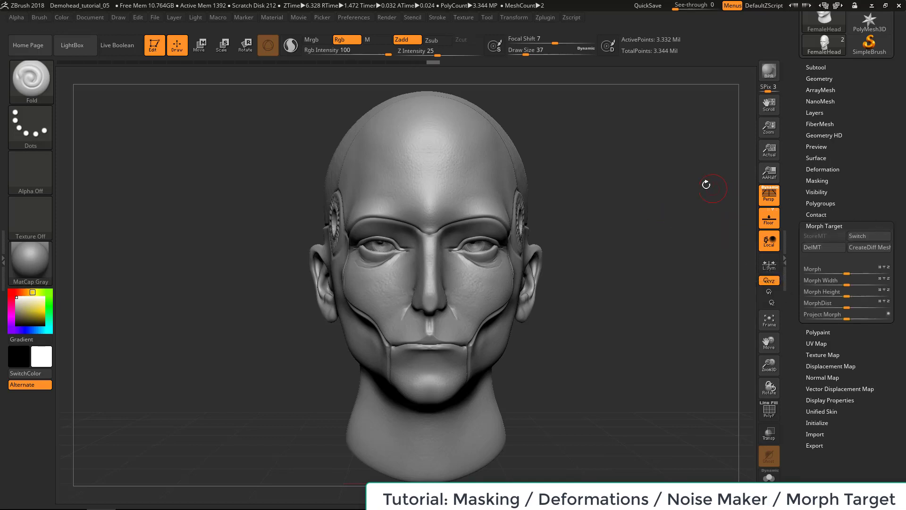
- Undo a trial Fold stroke made beside the temple disc at draw size 20, and set the brush's Z intensity to 6
{"action": "left_click_drag", "start_coordinate": [706, 184], "coordinate": [612, 330]}
{"action": "mouse_move", "coordinate": [593, 222]}
{"action": "left_mouse_down"}
{"action": "mouse_move", "coordinate": [673, 225]}
{"action": "mouse_move", "coordinate": [708, 255]}
{"action": "mouse_move", "coordinate": [689, 252]}
{"action": "mouse_move", "coordinate": [694, 261]}
{"action": "mouse_move", "coordinate": [722, 239]}
{"action": "left_mouse_up"}
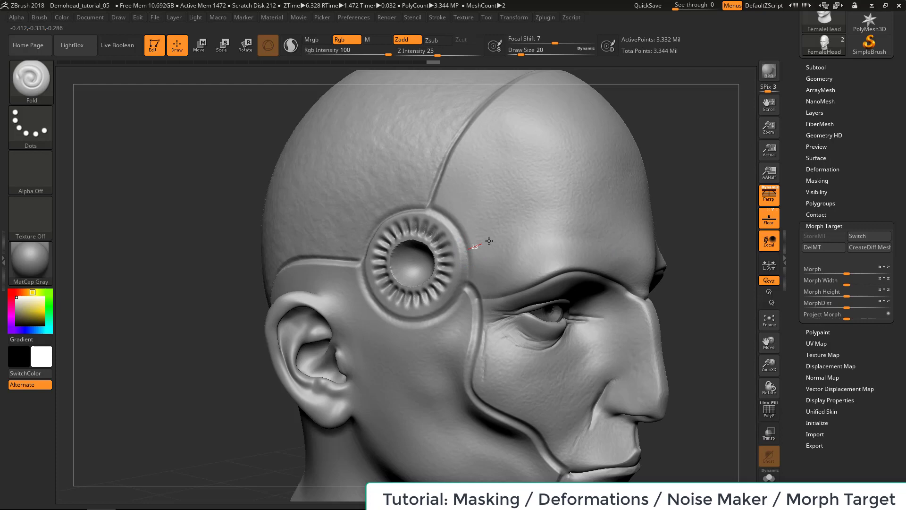
{"action": "left_click_drag", "start_coordinate": [526, 213], "coordinate": [534, 207]}
{"action": "key", "text": "ctrl+z"}
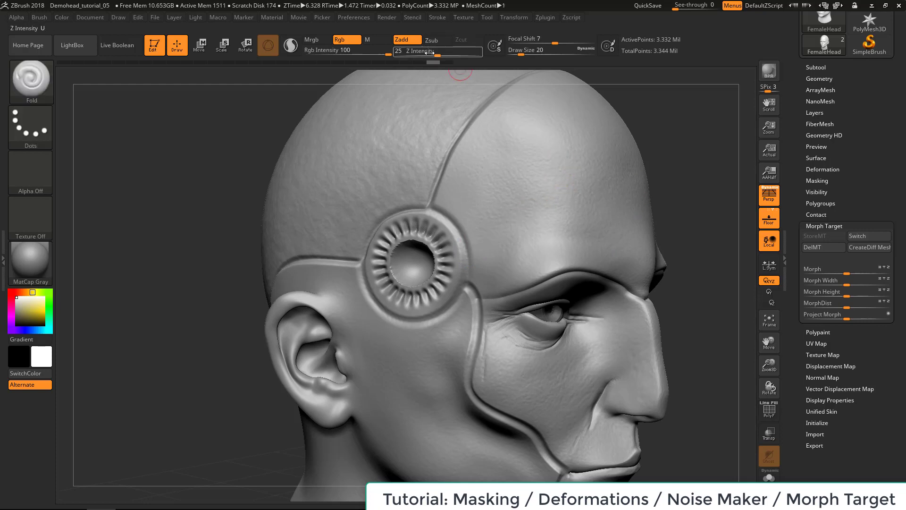
{"action": "left_click_drag", "start_coordinate": [437, 52], "coordinate": [416, 53]}
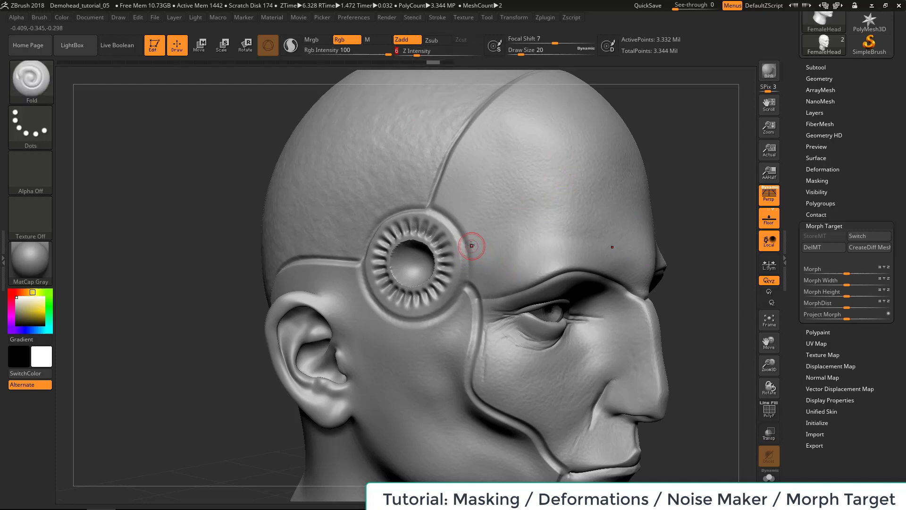
- Sculpt short Fold creases radiating from the temple disc's edge toward the forehead, using draw size 20
{"action": "left_click_drag", "start_coordinate": [492, 231], "coordinate": [497, 220]}
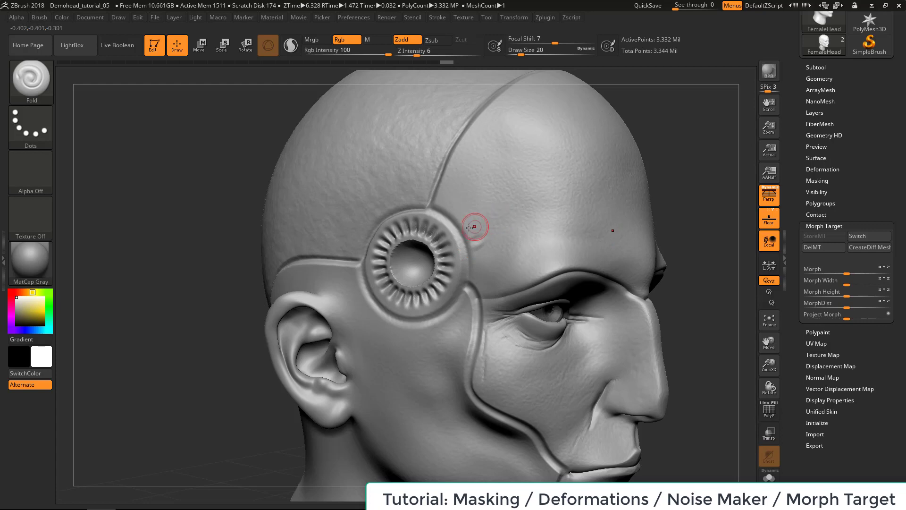
{"action": "left_click_drag", "start_coordinate": [489, 189], "coordinate": [453, 186]}
{"action": "left_click_drag", "start_coordinate": [673, 120], "coordinate": [714, 121]}
{"action": "right_click_drag", "start_coordinate": [497, 223], "coordinate": [485, 273], "text": "ctrl"}
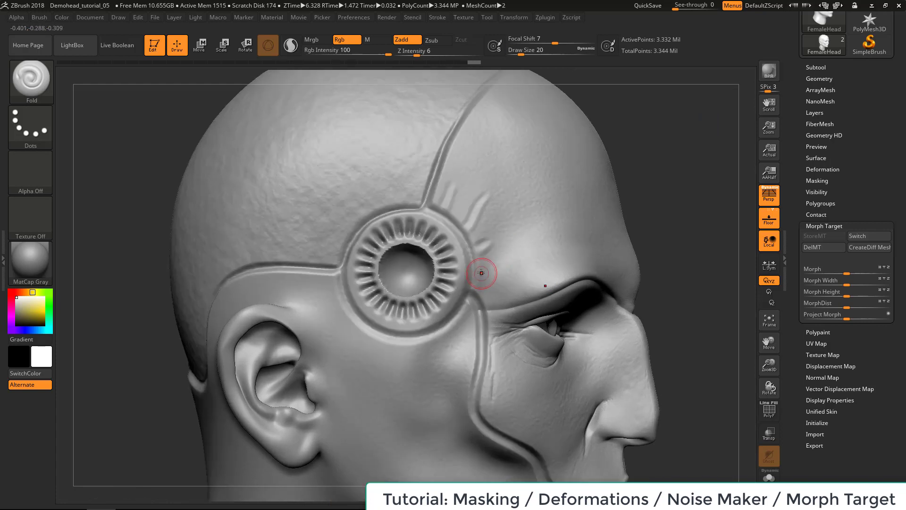
- Set the draw size to 27 and add longer Fold creases from the temple disc toward the eyebrow and up the forehead
{"action": "key", "text": "bracketright"}
{"action": "key", "text": "bracketleft"}
{"action": "left_click_drag", "start_coordinate": [470, 219], "coordinate": [475, 275]}
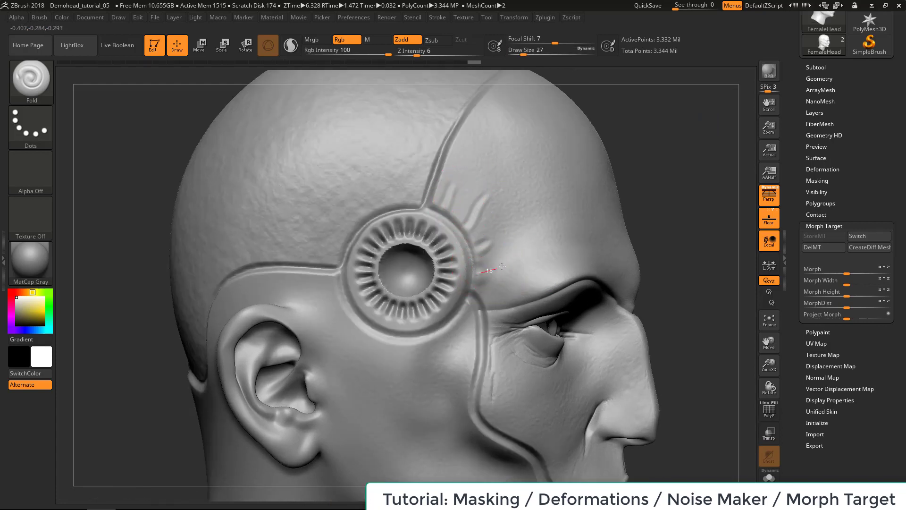
{"action": "left_click_drag", "start_coordinate": [523, 254], "coordinate": [529, 259]}
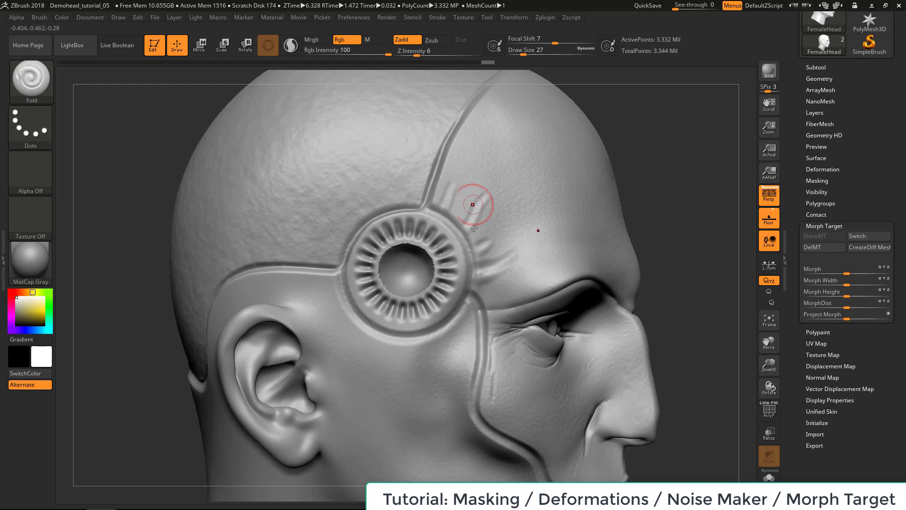
{"action": "left_click_drag", "start_coordinate": [570, 206], "coordinate": [573, 209]}
{"action": "left_click_drag", "start_coordinate": [662, 148], "coordinate": [680, 158]}
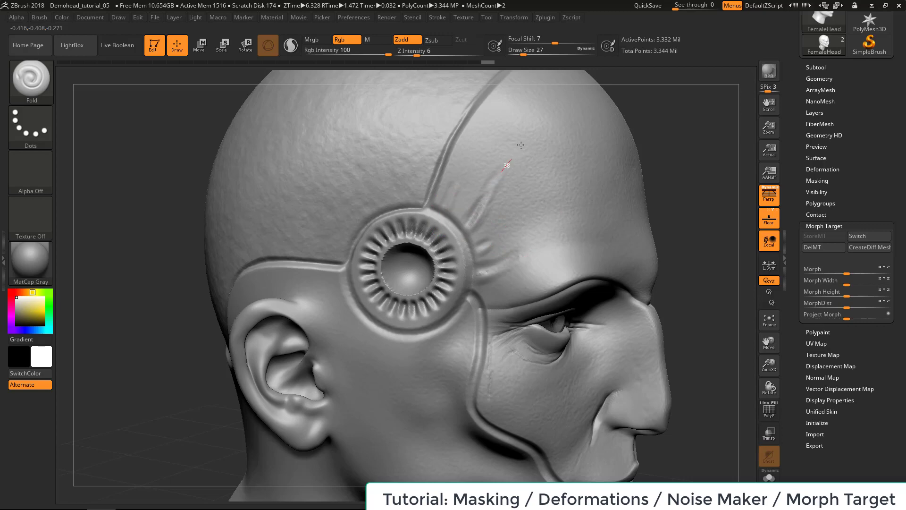
{"action": "left_click_drag", "start_coordinate": [520, 145], "coordinate": [523, 142]}
{"action": "mouse_move", "coordinate": [682, 166]}
{"action": "left_mouse_down"}
{"action": "mouse_move", "coordinate": [708, 180]}
{"action": "mouse_move", "coordinate": [691, 178]}
{"action": "left_mouse_up"}
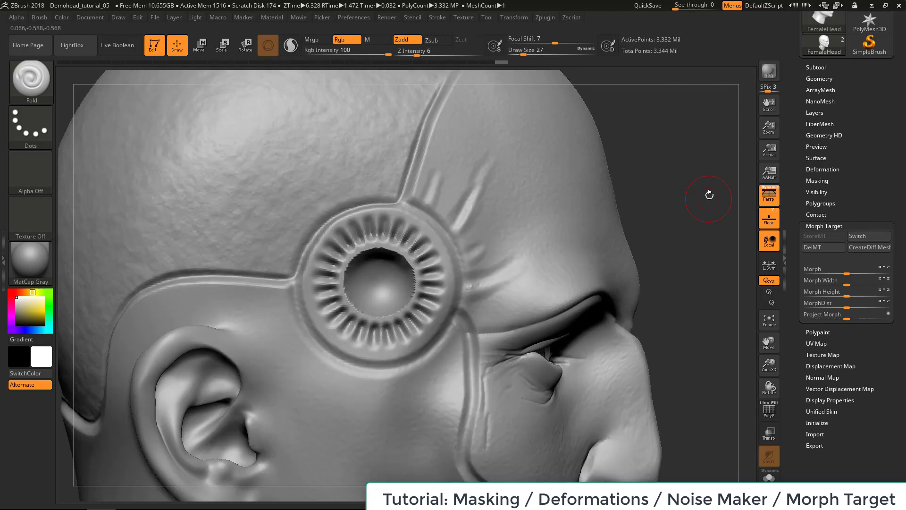
- Soften the temple creases with the Smooth brush
{"action": "left_click_drag", "start_coordinate": [709, 195], "coordinate": [703, 224]}
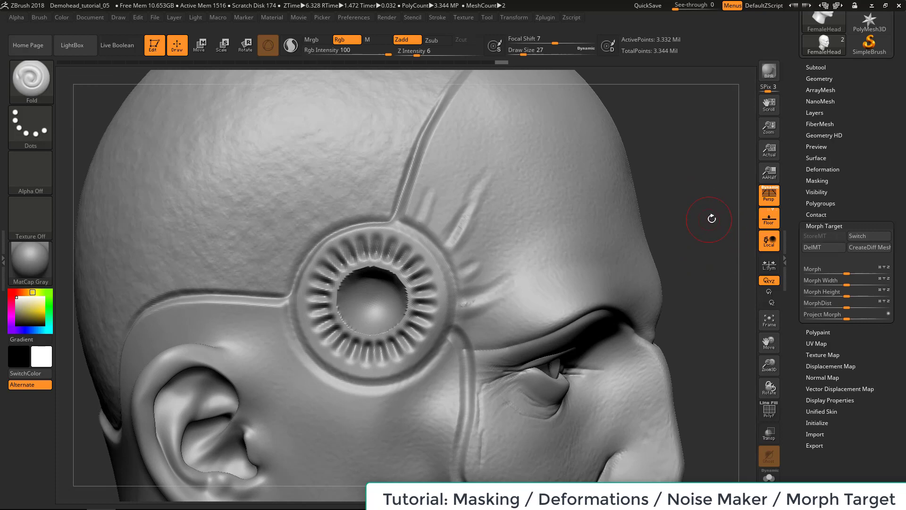
{"action": "key", "text": "shift"}
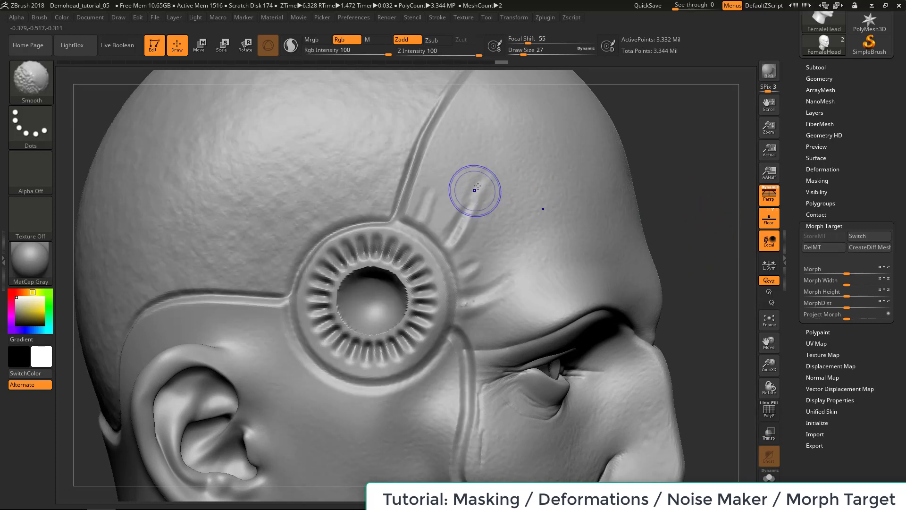
{"action": "left_click_drag", "start_coordinate": [489, 174], "coordinate": [482, 186], "text": "shift"}
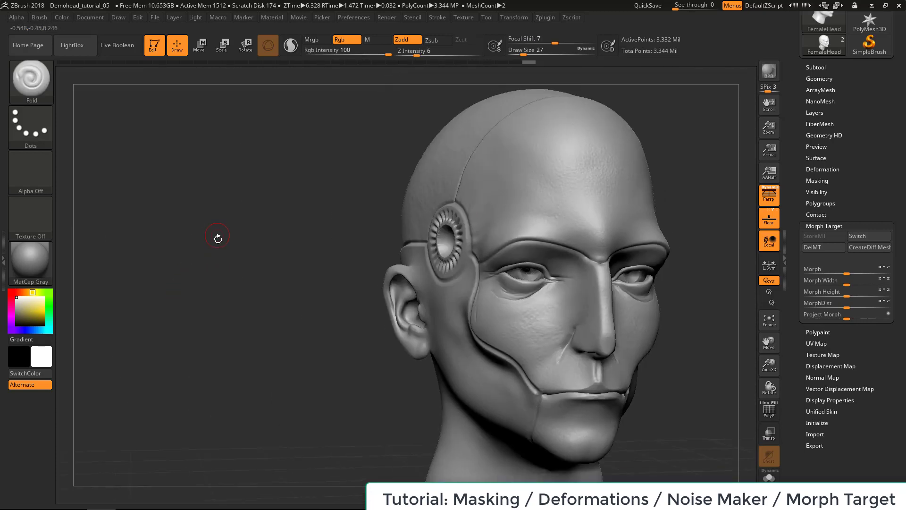
- Check the smoothed temple from the side and three-quarter angles, and undo the smoothing
{"action": "left_click_drag", "start_coordinate": [217, 237], "coordinate": [484, 235]}
{"action": "left_click_drag", "start_coordinate": [312, 219], "coordinate": [477, 230]}
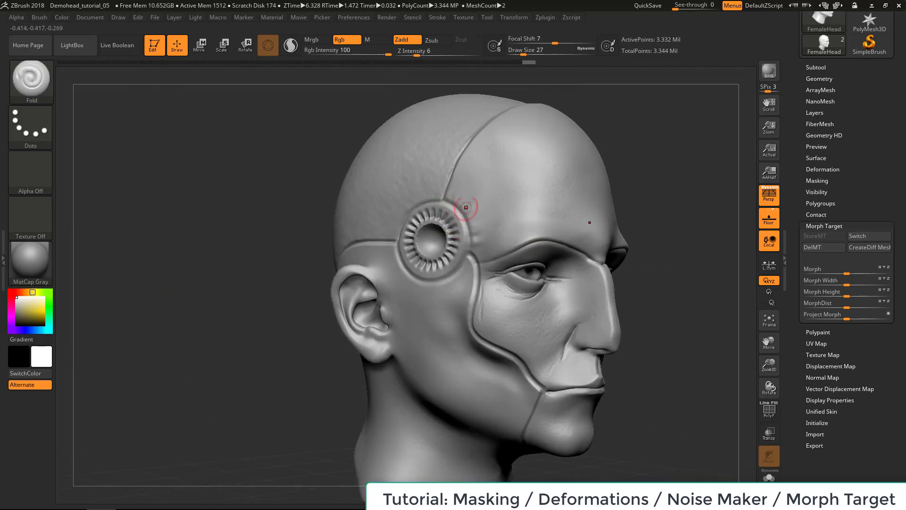
{"action": "mouse_move", "coordinate": [684, 182]}
{"action": "left_mouse_down", "text": "alt"}
{"action": "mouse_move", "coordinate": [686, 207]}
{"action": "mouse_move", "coordinate": [643, 192]}
{"action": "left_mouse_up", "text": "alt"}
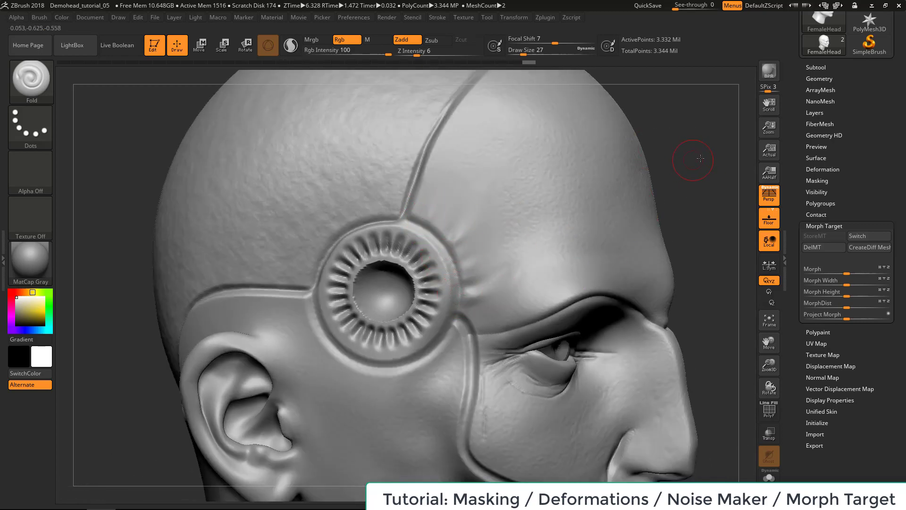
{"action": "left_click_drag", "start_coordinate": [696, 156], "coordinate": [690, 173]}
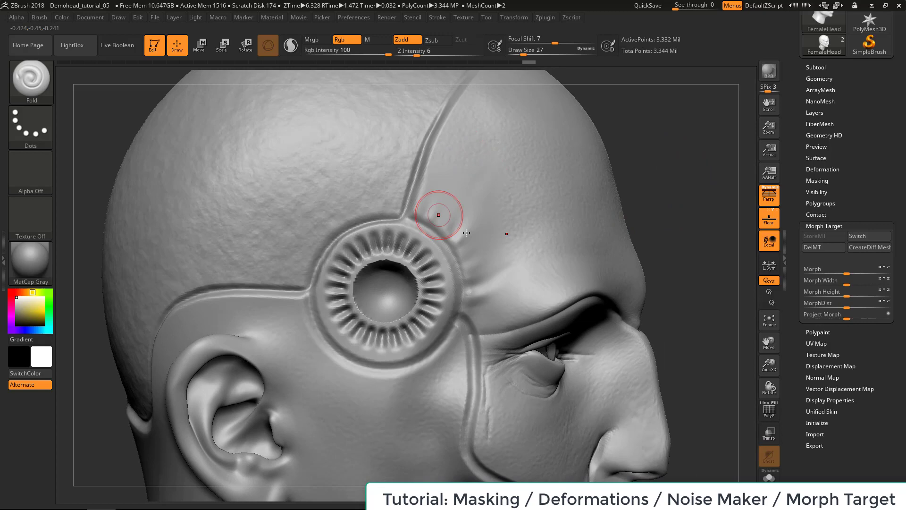
{"action": "mouse_move", "coordinate": [665, 142]}
{"action": "left_mouse_down"}
{"action": "mouse_move", "coordinate": [715, 144]}
{"action": "mouse_move", "coordinate": [645, 160]}
{"action": "left_mouse_up"}
{"action": "mouse_move", "coordinate": [706, 138]}
{"action": "left_mouse_down", "text": "alt"}
{"action": "mouse_move", "coordinate": [704, 157]}
{"action": "mouse_move", "coordinate": [722, 151]}
{"action": "mouse_move", "coordinate": [702, 178]}
{"action": "mouse_move", "coordinate": [662, 173]}
{"action": "mouse_move", "coordinate": [704, 137]}
{"action": "mouse_move", "coordinate": [678, 174]}
{"action": "mouse_move", "coordinate": [674, 207]}
{"action": "mouse_move", "coordinate": [696, 192]}
{"action": "mouse_move", "coordinate": [684, 212]}
{"action": "mouse_move", "coordinate": [688, 234]}
{"action": "mouse_move", "coordinate": [666, 234]}
{"action": "left_mouse_up", "text": "alt"}
{"action": "key", "text": "ctrl+z"}
- Strengthen the longest temple crease with the Fold brush, running from the disc's rim up toward the forehead
{"action": "left_click_drag", "start_coordinate": [442, 255], "coordinate": [455, 242]}
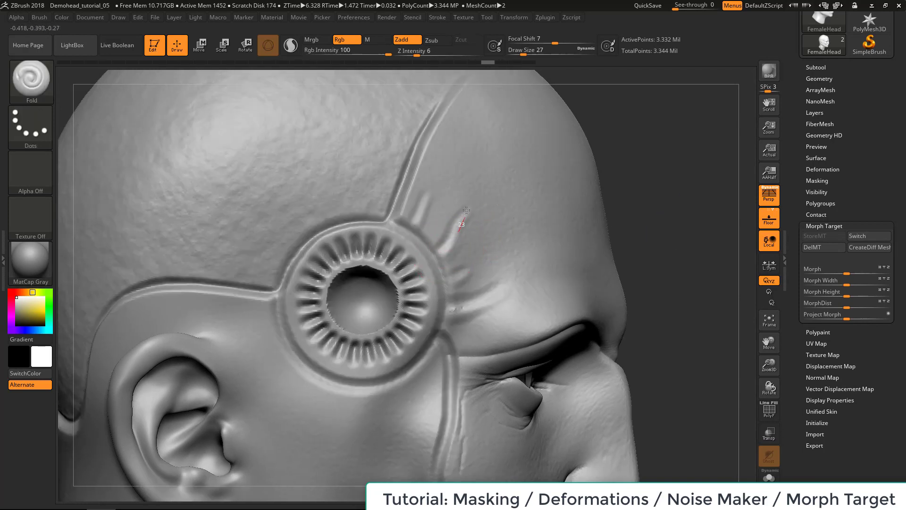
{"action": "left_click_drag", "start_coordinate": [466, 210], "coordinate": [494, 169]}
{"action": "left_click_drag", "start_coordinate": [672, 190], "coordinate": [668, 196]}
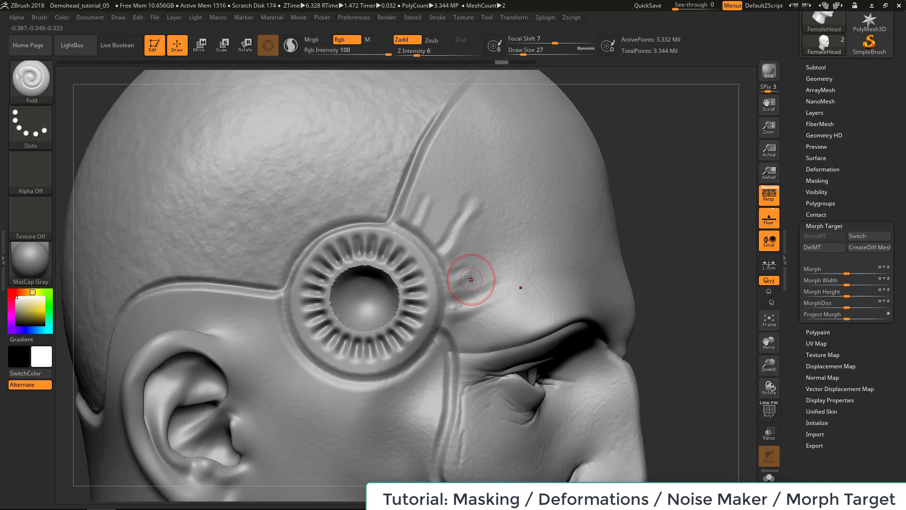
- Switch to the Morph brush and set its Z intensity to 5 after a trial stroke on the longest temple crease
{"action": "key", "text": "b"}
{"action": "key", "text": "m"}
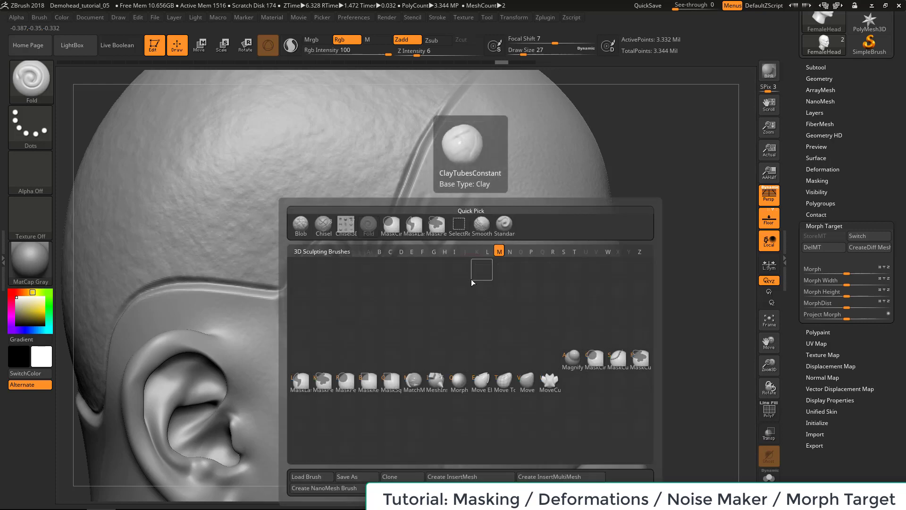
{"action": "key", "text": "o"}
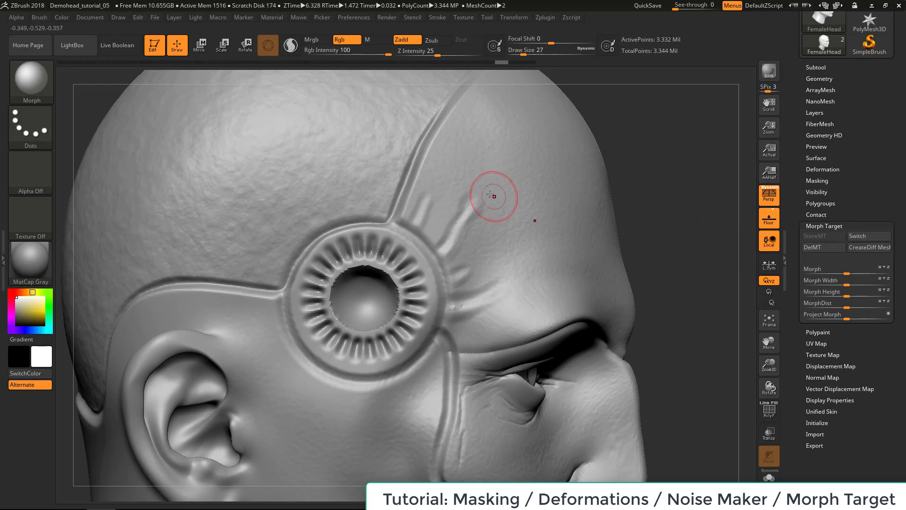
{"action": "left_click_drag", "start_coordinate": [487, 184], "coordinate": [472, 194]}
{"action": "left_click_drag", "start_coordinate": [438, 53], "coordinate": [415, 53]}
{"action": "key", "text": "Return"}
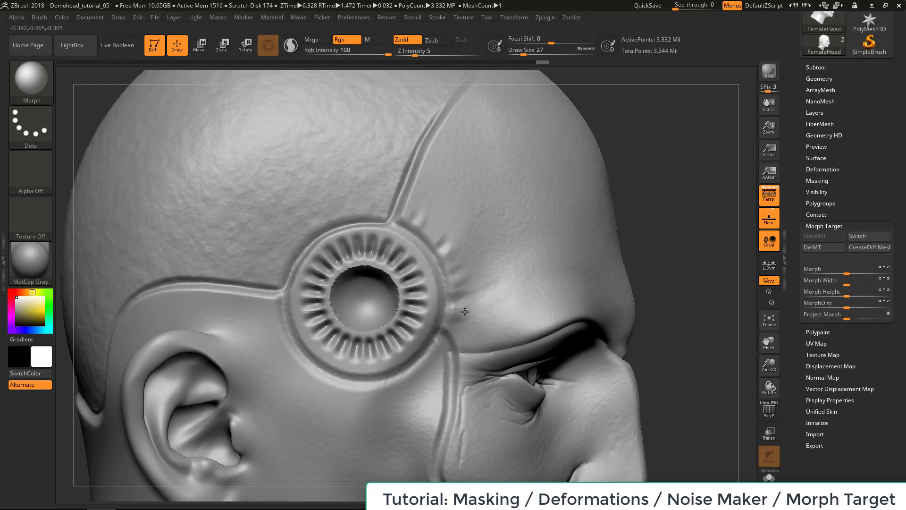
- Fade the outer ends of the temple creases back toward the stored morph target with the Morph brush
{"action": "left_click_drag", "start_coordinate": [680, 208], "coordinate": [750, 107], "text": "alt"}
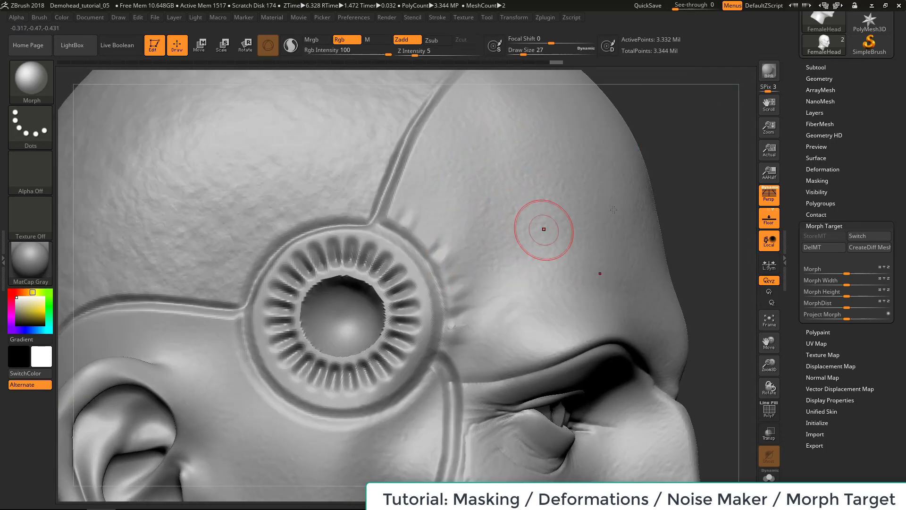
{"action": "left_click_drag", "start_coordinate": [706, 165], "coordinate": [703, 182], "text": "alt"}
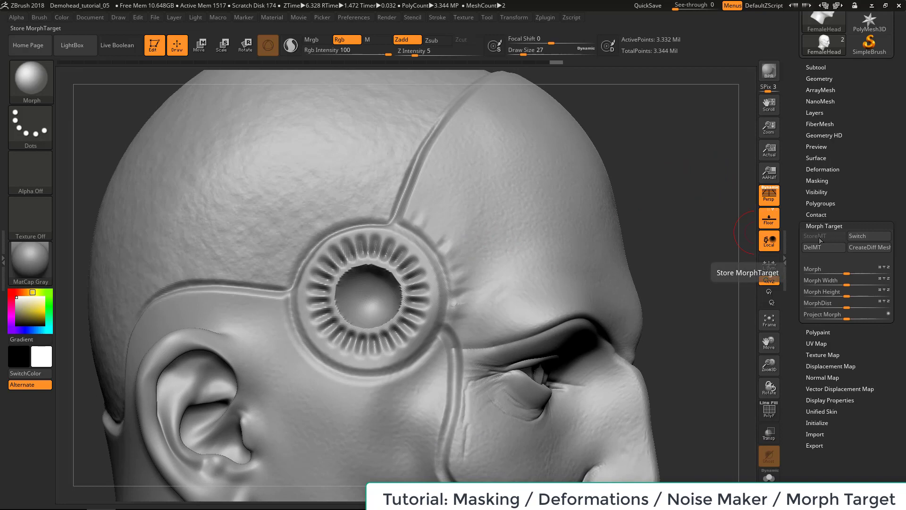
{"action": "left_click_drag", "start_coordinate": [688, 269], "coordinate": [684, 299], "text": "alt"}
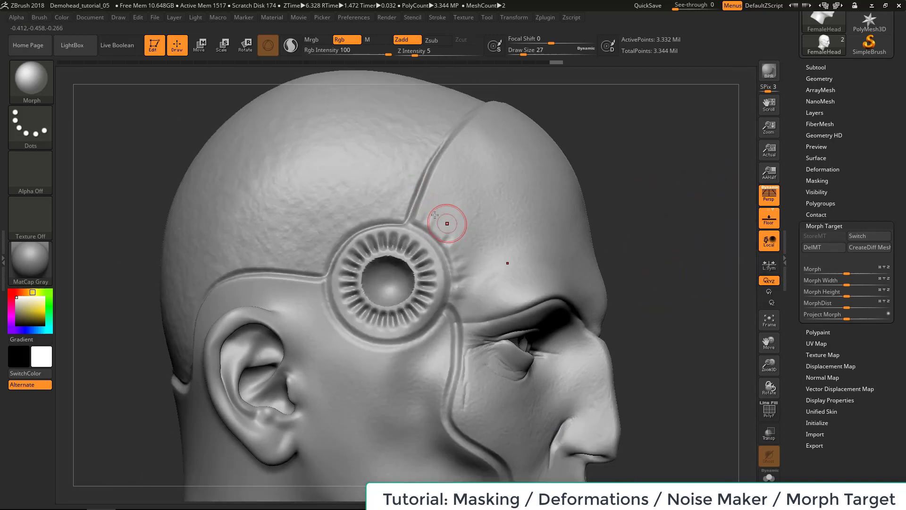
{"action": "left_click_drag", "start_coordinate": [447, 223], "coordinate": [452, 258]}
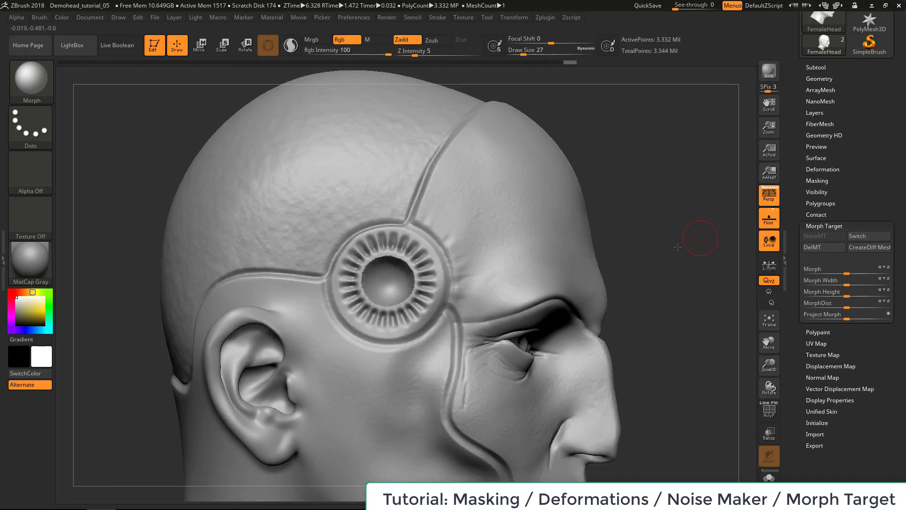
{"action": "left_click_drag", "start_coordinate": [678, 247], "coordinate": [425, 288]}
{"action": "left_click_drag", "start_coordinate": [218, 230], "coordinate": [487, 230]}
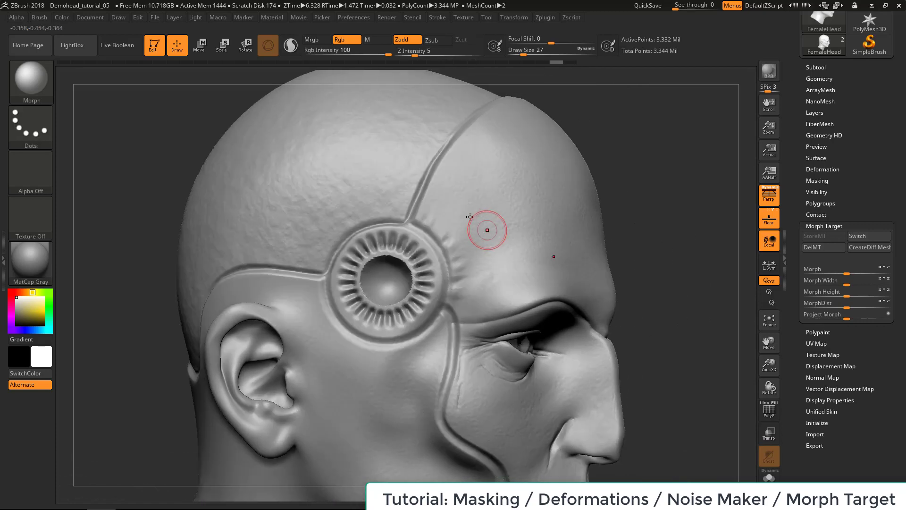
- Switch back to the Fold brush, reduce its draw size to 23 and sculpt creases running down from the disc's lower edge
{"action": "left_click_drag", "start_coordinate": [658, 156], "coordinate": [656, 190], "text": "alt"}
{"action": "mouse_move", "coordinate": [656, 191]}
{"action": "left_mouse_down"}
{"action": "mouse_move", "coordinate": [633, 190]}
{"action": "mouse_move", "coordinate": [653, 188]}
{"action": "mouse_move", "coordinate": [623, 244]}
{"action": "mouse_move", "coordinate": [660, 240]}
{"action": "mouse_move", "coordinate": [679, 207]}
{"action": "left_mouse_up"}
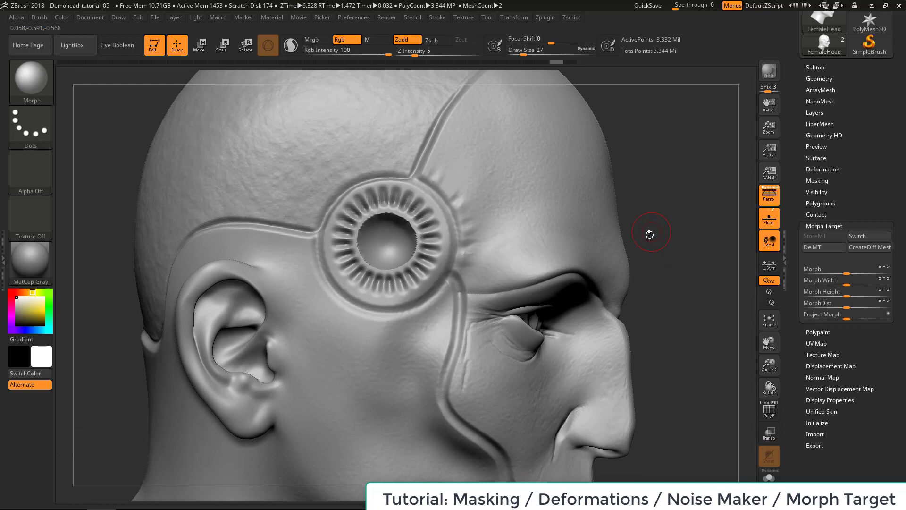
{"action": "key", "text": "b"}
{"action": "key", "text": "f"}
{"action": "key", "text": "o"}
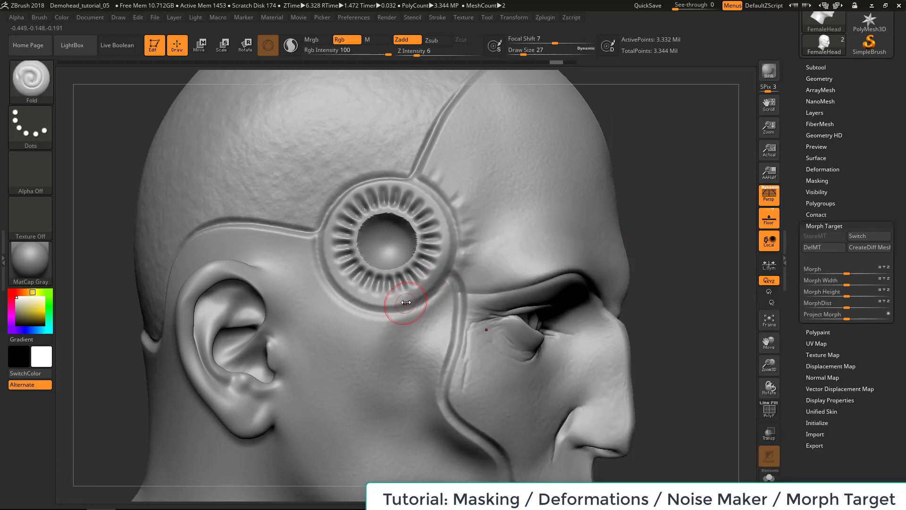
{"action": "key", "text": "s"}
{"action": "left_click_drag", "start_coordinate": [401, 324], "coordinate": [389, 374]}
{"action": "left_click_drag", "start_coordinate": [371, 316], "coordinate": [348, 369]}
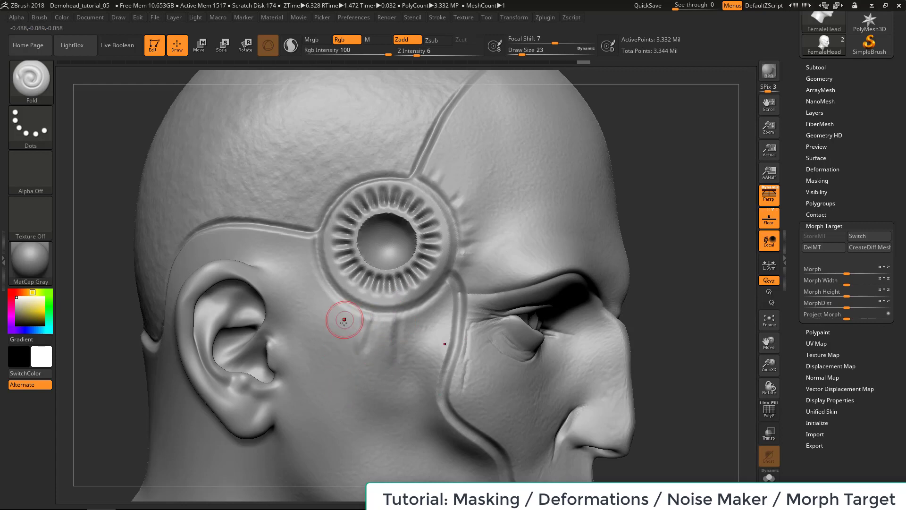
- Continue the Fold creases around the disc toward the ear and the cheek seam, enlarging the draw size to 31
{"action": "left_click_drag", "start_coordinate": [338, 308], "coordinate": [309, 347]}
{"action": "mouse_move", "coordinate": [318, 272]}
{"action": "left_mouse_down"}
{"action": "mouse_move", "coordinate": [301, 287]}
{"action": "mouse_move", "coordinate": [300, 243]}
{"action": "left_mouse_up"}
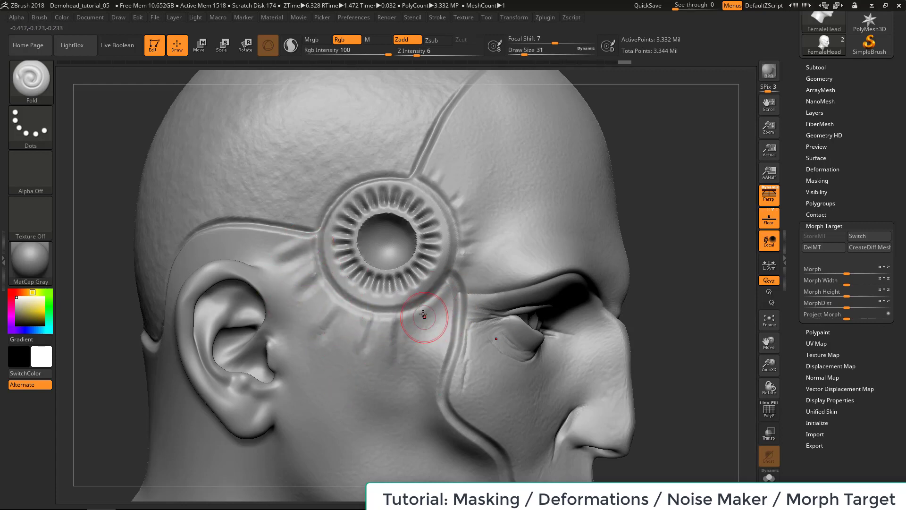
{"action": "left_click_drag", "start_coordinate": [423, 315], "coordinate": [463, 353]}
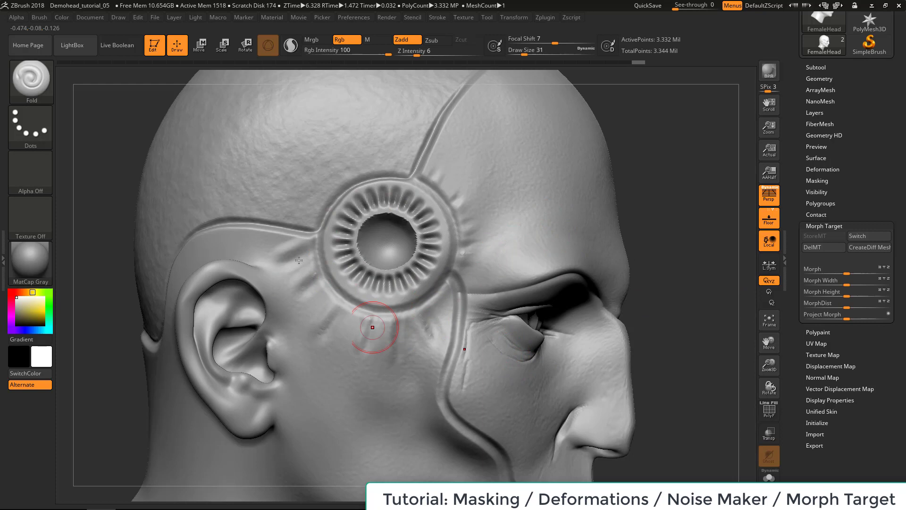
- Switch to the Morph brush and fade the outer ends of the creases below and behind the disc
{"action": "key", "text": "b"}
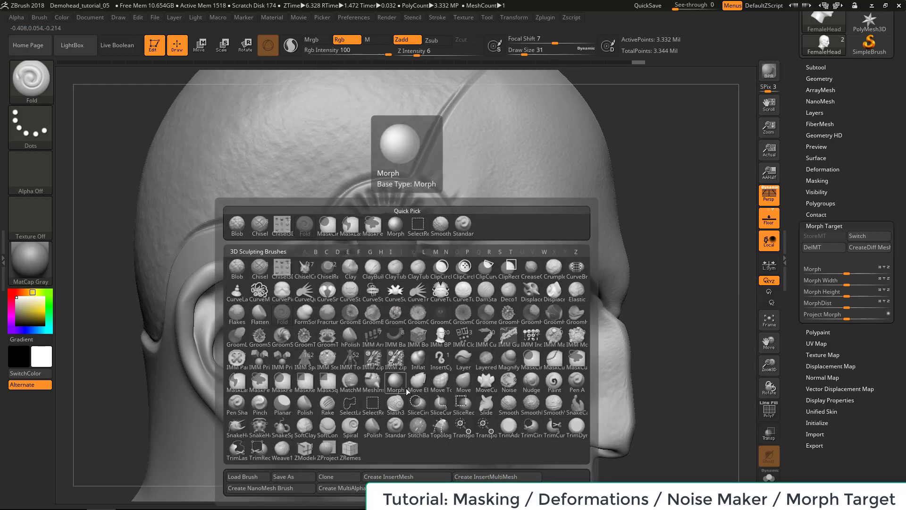
{"action": "key", "text": "m"}
{"action": "key", "text": "r"}
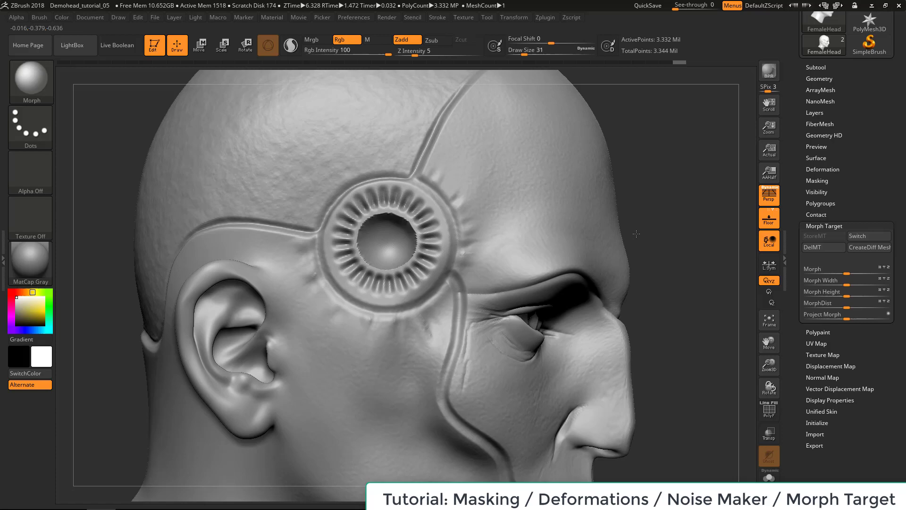
{"action": "left_click_drag", "start_coordinate": [639, 237], "coordinate": [212, 340]}
{"action": "mouse_move", "coordinate": [195, 382]}
{"action": "left_mouse_down", "text": "alt"}
{"action": "mouse_move", "coordinate": [194, 277]}
{"action": "mouse_move", "coordinate": [302, 295]}
{"action": "left_mouse_up", "text": "alt"}
{"action": "left_click_drag", "start_coordinate": [614, 207], "coordinate": [617, 253], "text": "alt"}
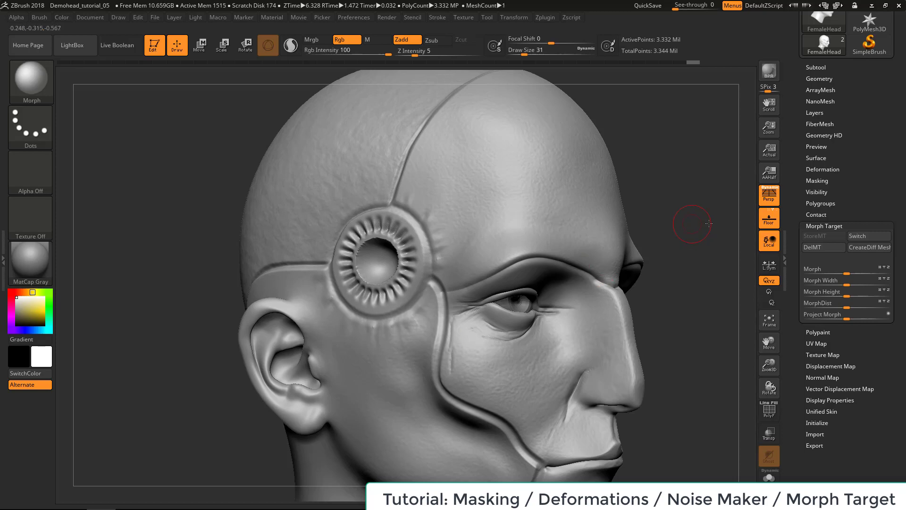
{"action": "left_click_drag", "start_coordinate": [709, 223], "coordinate": [646, 281]}
{"action": "mouse_move", "coordinate": [647, 281]}
{"action": "left_mouse_down", "text": "alt"}
{"action": "mouse_move", "coordinate": [638, 236]}
{"action": "mouse_move", "coordinate": [630, 321]}
{"action": "left_mouse_up", "text": "alt"}
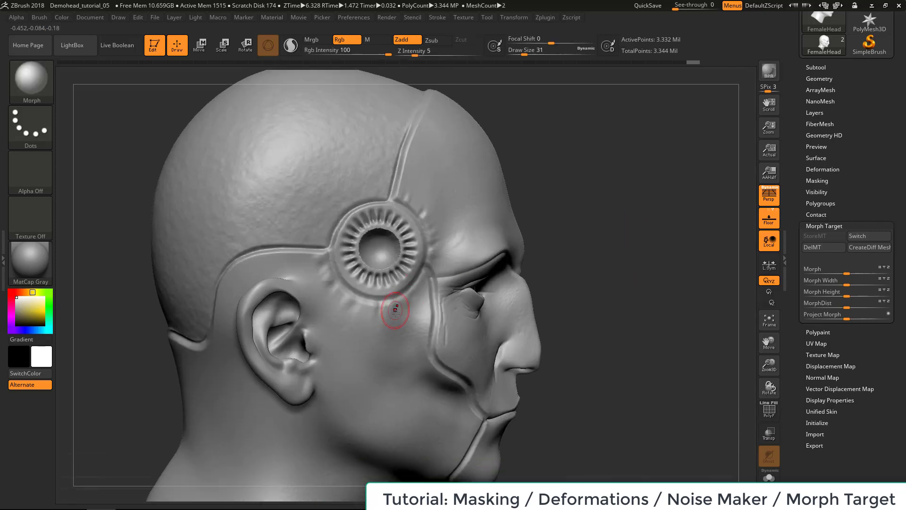
- Switch back to the Fold brush and sculpt a long crease from the temple disc's lower edge down across the cheek
{"action": "key", "text": "b"}
{"action": "key", "text": "f"}
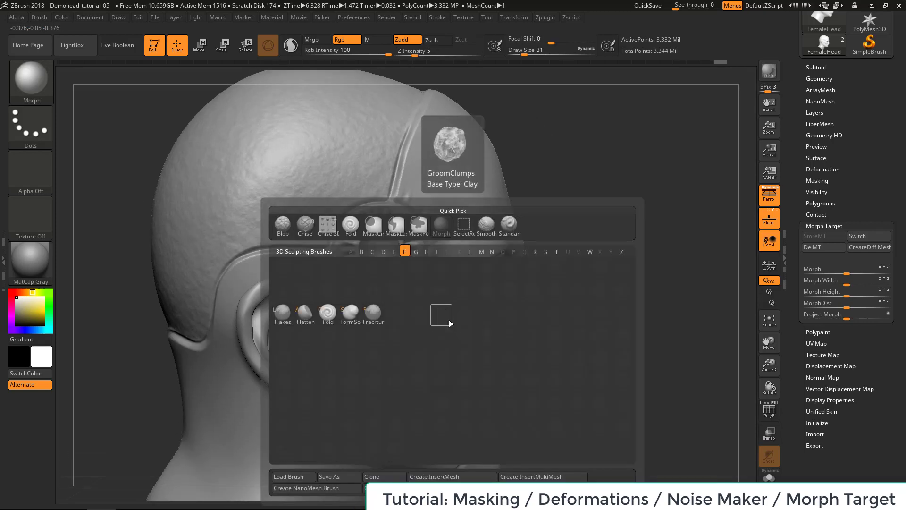
{"action": "key", "text": "o"}
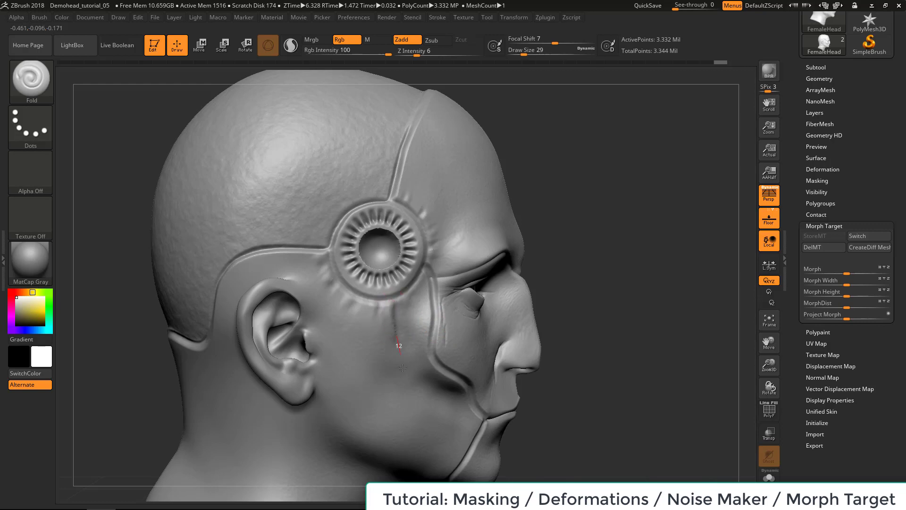
{"action": "left_click_drag", "start_coordinate": [403, 368], "coordinate": [409, 395]}
{"action": "left_click_drag", "start_coordinate": [603, 285], "coordinate": [587, 255], "text": "alt"}
{"action": "left_click_drag", "start_coordinate": [587, 254], "coordinate": [557, 258]}
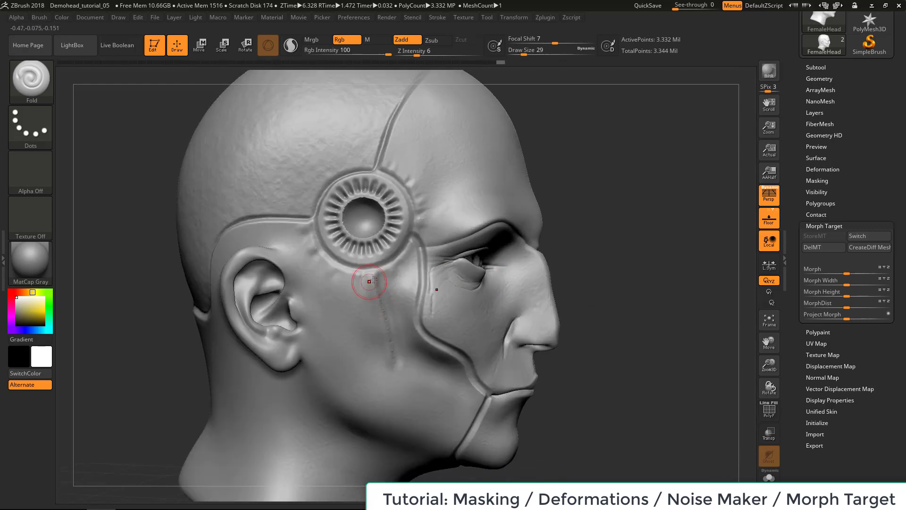
- Fade the long cheek crease back toward the stored morph target with the Morph brush, enlarging the draw size to 59
{"action": "key", "text": "b"}
{"action": "key", "text": "m"}
{"action": "key", "text": "r"}
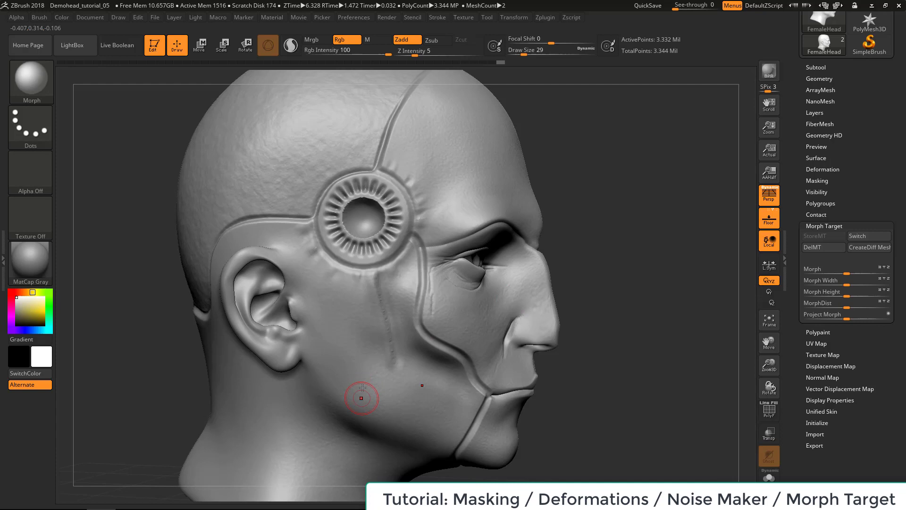
{"action": "mouse_move", "coordinate": [362, 388]}
{"action": "left_mouse_down"}
{"action": "mouse_move", "coordinate": [392, 361]}
{"action": "mouse_move", "coordinate": [383, 324]}
{"action": "left_mouse_up"}
{"action": "key", "text": "bracketright"}
{"action": "key", "text": "bracketright"}
{"action": "key", "text": "bracketright"}
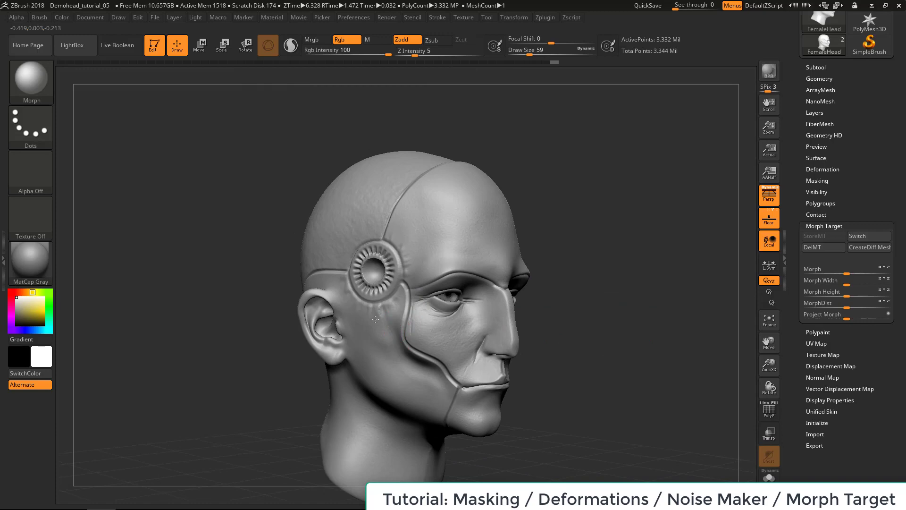
- Delete the head's stored morph target and skip the Morph brush's note until the next restart
{"action": "left_click_drag", "start_coordinate": [620, 288], "coordinate": [524, 279]}
{"action": "mouse_move", "coordinate": [675, 240]}
{"action": "left_mouse_down"}
{"action": "mouse_move", "coordinate": [592, 290]}
{"action": "mouse_move", "coordinate": [633, 290]}
{"action": "mouse_move", "coordinate": [621, 224]}
{"action": "mouse_move", "coordinate": [618, 246]}
{"action": "mouse_move", "coordinate": [633, 263]}
{"action": "mouse_move", "coordinate": [612, 276]}
{"action": "left_mouse_up"}
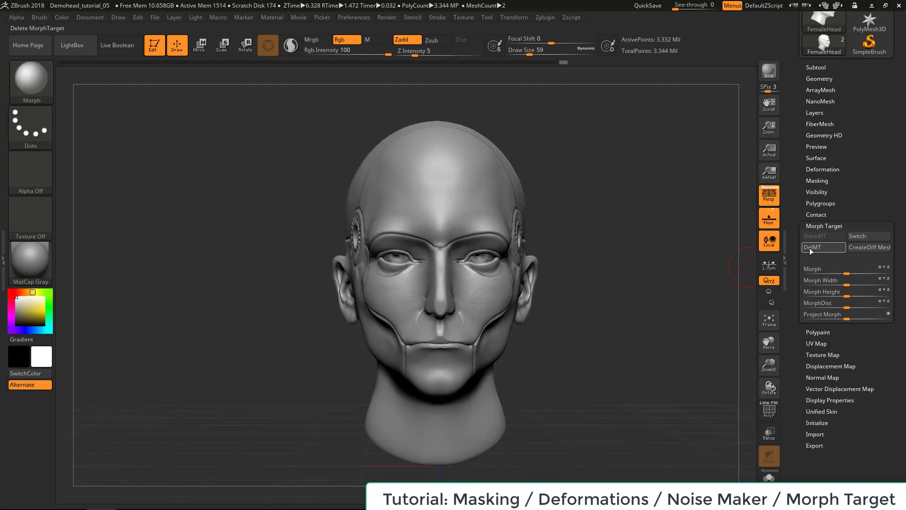
{"action": "left_click", "coordinate": [824, 247]}
{"action": "left_click_drag", "start_coordinate": [617, 307], "coordinate": [631, 300]}
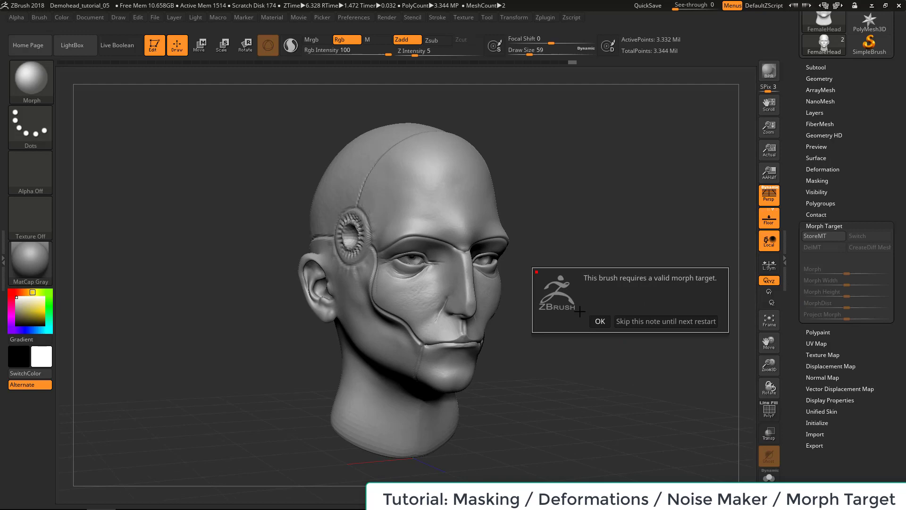
{"action": "left_click", "coordinate": [601, 322]}
{"action": "left_click_drag", "start_coordinate": [615, 318], "coordinate": [631, 316]}
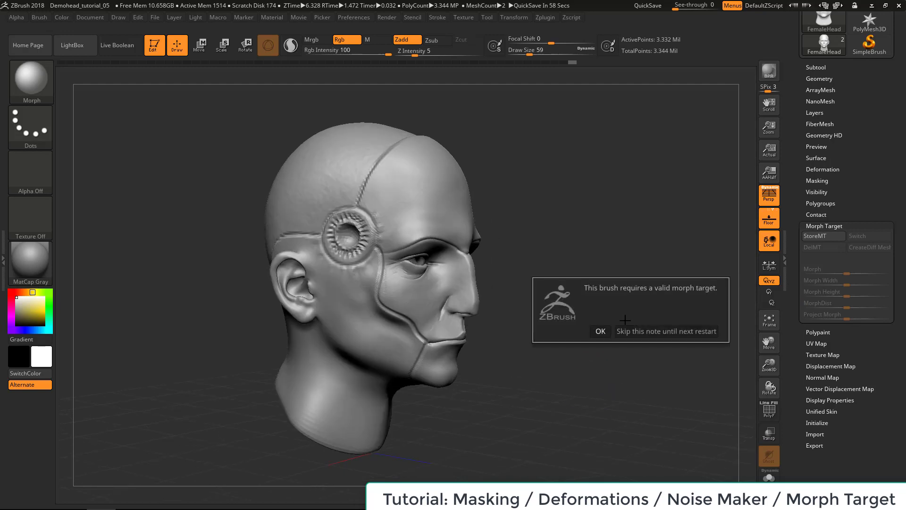
{"action": "left_click", "coordinate": [631, 331]}
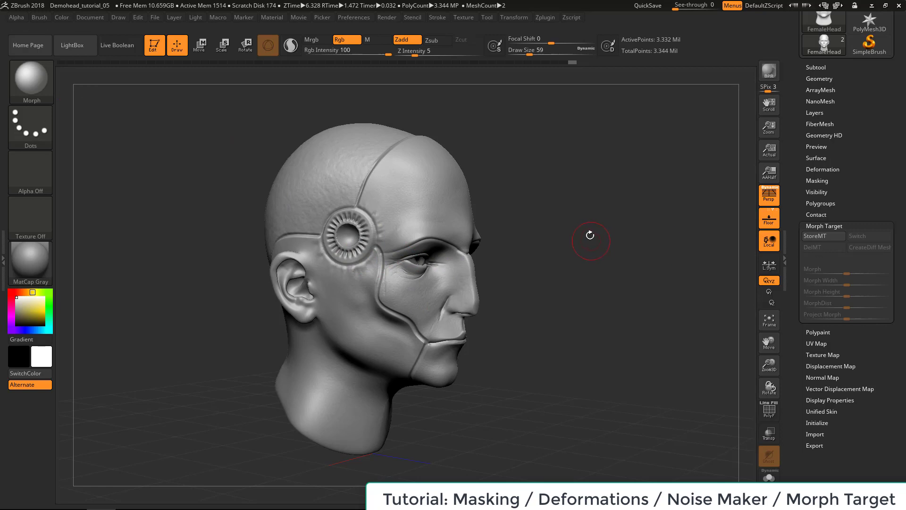
- Filter the sculpting brushes to those starting with S to replace the Morph brush
{"action": "key", "text": "b"}
{"action": "key", "text": "s"}
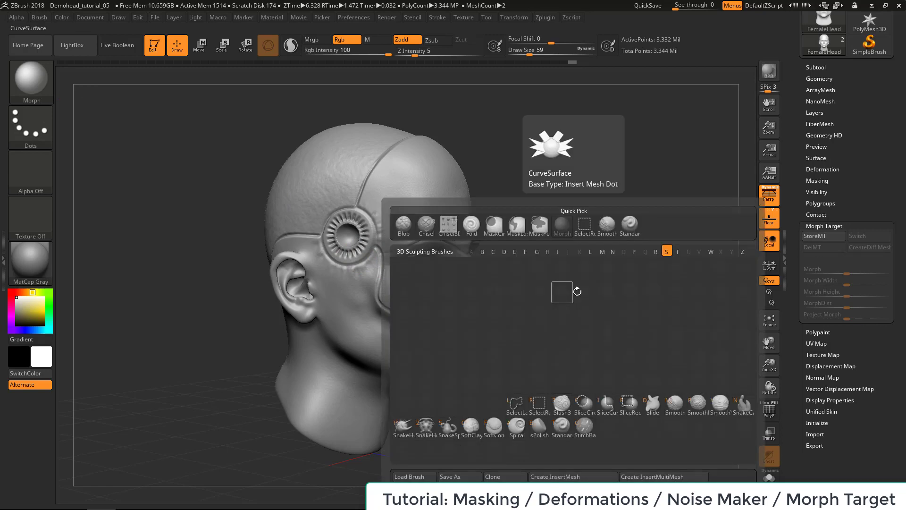